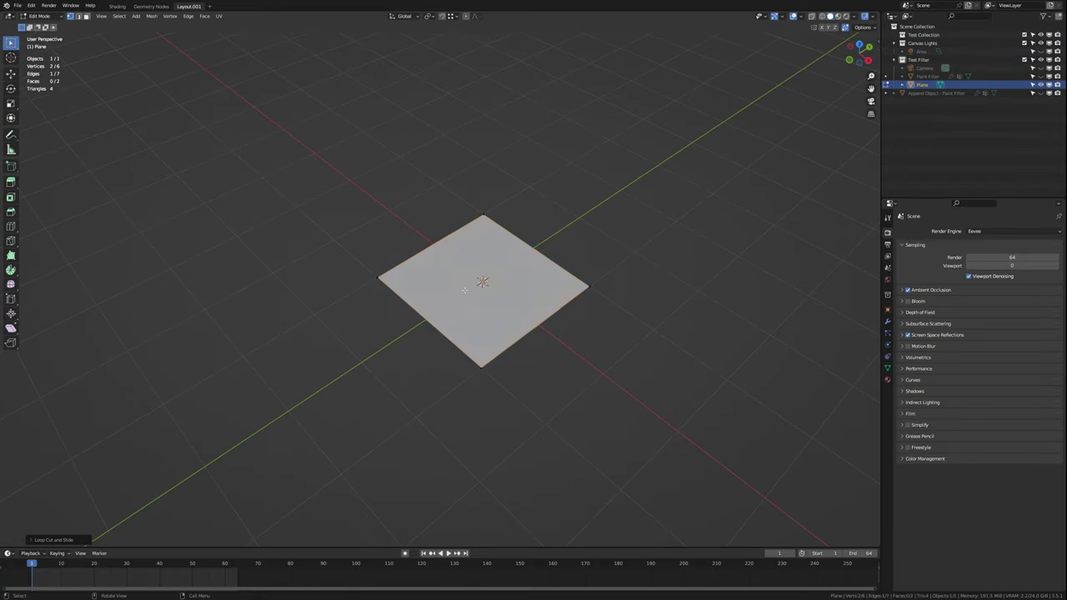
Lift the fold edge, merge the selected vertices at center, and scale them along Y
{"action": "left_click", "coordinate": [311, 294], "text": "shift"}
{"action": "key", "text": "g"}
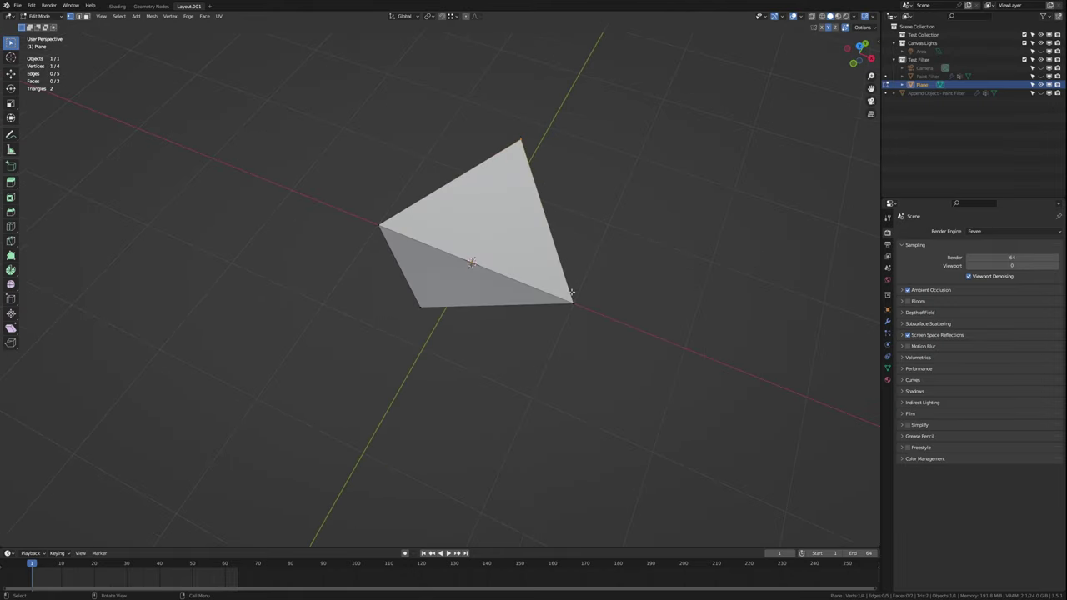
{"action": "left_click", "coordinate": [571, 293], "text": "shift"}
{"action": "middle_click_drag", "start_coordinate": [572, 292], "coordinate": [548, 245]}
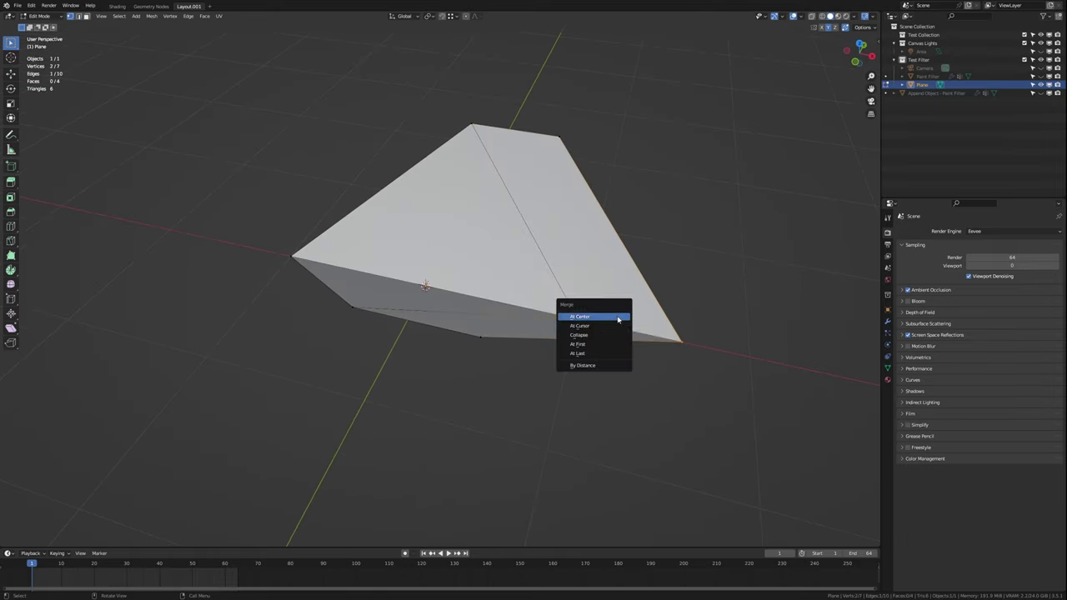
{"action": "key", "text": "m"}
{"action": "mouse_move", "coordinate": [567, 156]}
{"action": "middle_mouse_down"}
{"action": "mouse_move", "coordinate": [714, 291]}
{"action": "mouse_move", "coordinate": [459, 314]}
{"action": "mouse_move", "coordinate": [262, 424]}
{"action": "middle_mouse_up"}
{"action": "left_click", "coordinate": [714, 291]}
{"action": "key", "text": "s"}
{"action": "key", "text": "y"}
{"action": "left_click", "coordinate": [427, 308]}
Add a Mirror modifier to the boat half so both sides match
{"action": "key", "text": "Tab"}
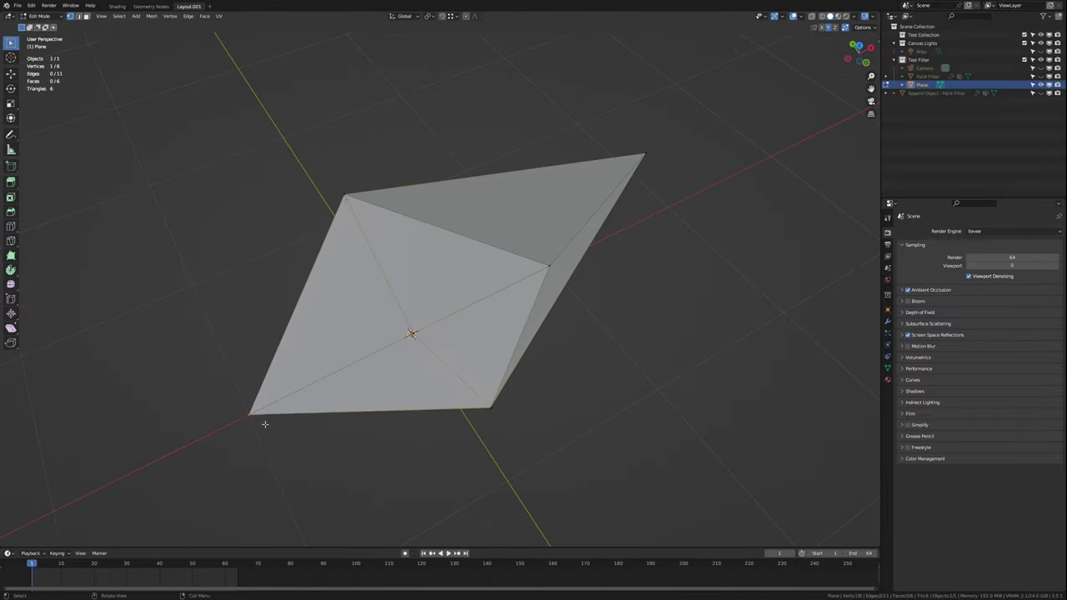
{"action": "left_click", "coordinate": [886, 321]}
{"action": "key", "text": "Tab"}
{"action": "mouse_move", "coordinate": [450, 334]}
{"action": "middle_mouse_down"}
{"action": "mouse_move", "coordinate": [465, 350]}
{"action": "mouse_move", "coordinate": [443, 365]}
{"action": "mouse_move", "coordinate": [429, 329]}
{"action": "middle_mouse_up"}
Extrude the selected edges upward along Z into the boat's wall
{"action": "left_click", "coordinate": [483, 336]}
{"action": "key", "text": "e"}
{"action": "left_click", "coordinate": [642, 316]}
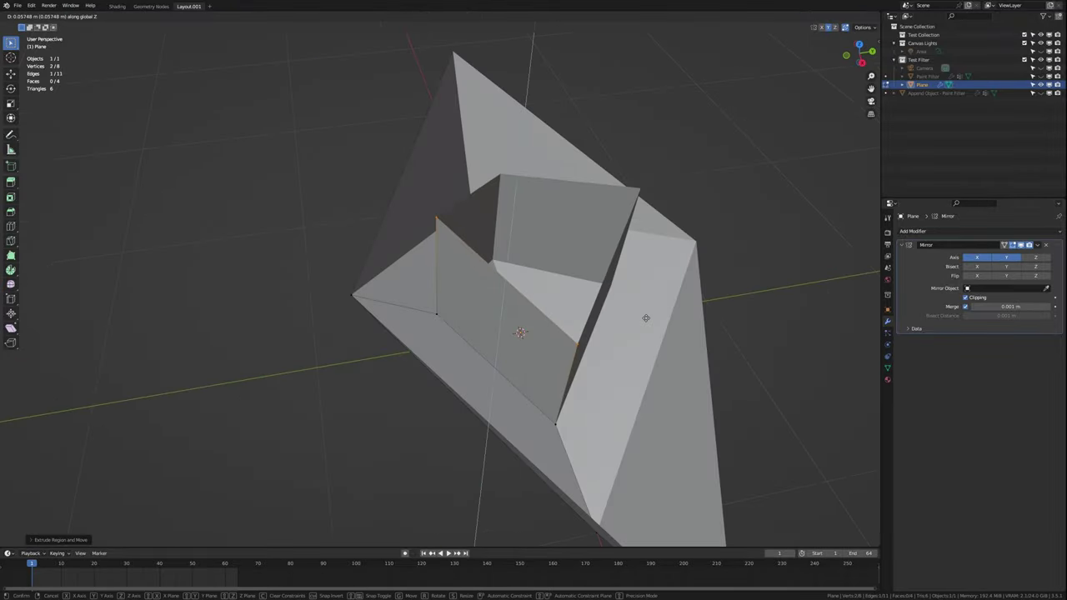
{"action": "mouse_move", "coordinate": [642, 317]}
{"action": "middle_mouse_down"}
{"action": "mouse_move", "coordinate": [418, 333]}
{"action": "mouse_move", "coordinate": [531, 252]}
{"action": "middle_mouse_up"}
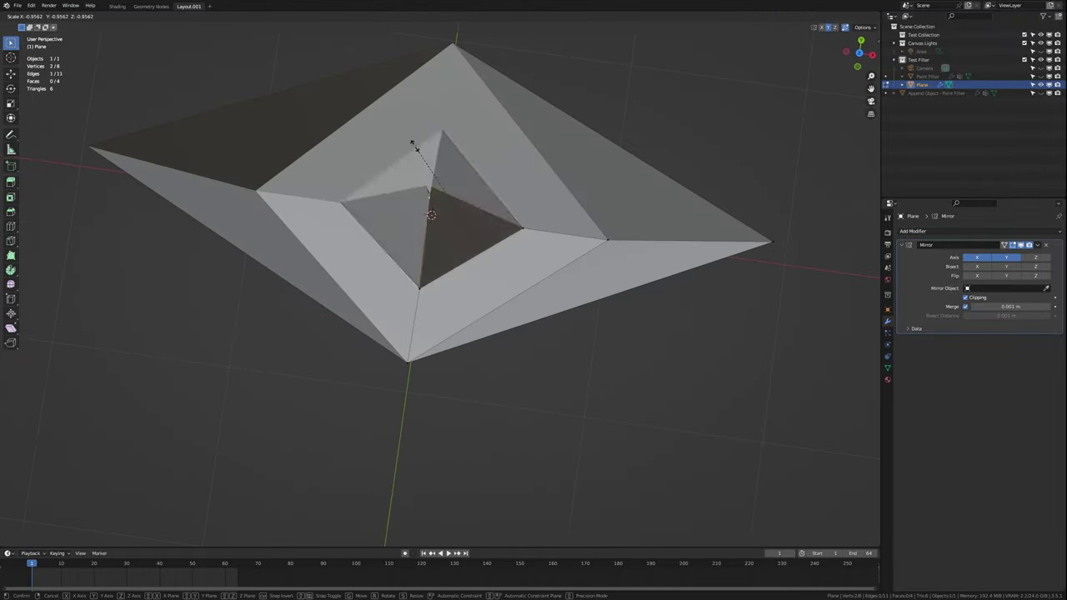
Merge the wall vertices, then move and slide vertices to shape the hull
{"action": "key", "text": "KP_7"}
{"action": "key", "text": "m"}
{"action": "left_click", "coordinate": [531, 252]}
{"action": "key", "text": "g"}
{"action": "left_click", "coordinate": [488, 217]}
{"action": "mouse_move", "coordinate": [488, 216]}
{"action": "middle_mouse_down"}
{"action": "mouse_move", "coordinate": [385, 393]}
{"action": "mouse_move", "coordinate": [416, 353]}
{"action": "mouse_move", "coordinate": [231, 483]}
{"action": "mouse_move", "coordinate": [352, 445]}
{"action": "middle_mouse_up"}
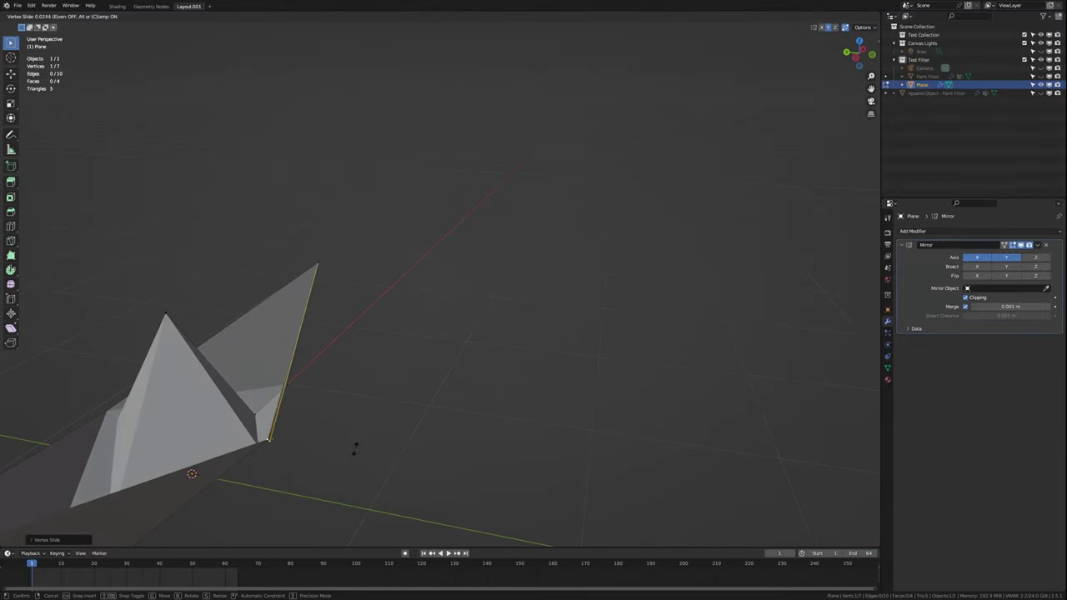
{"action": "key", "text": "shift+v"}
{"action": "left_click", "coordinate": [334, 486]}
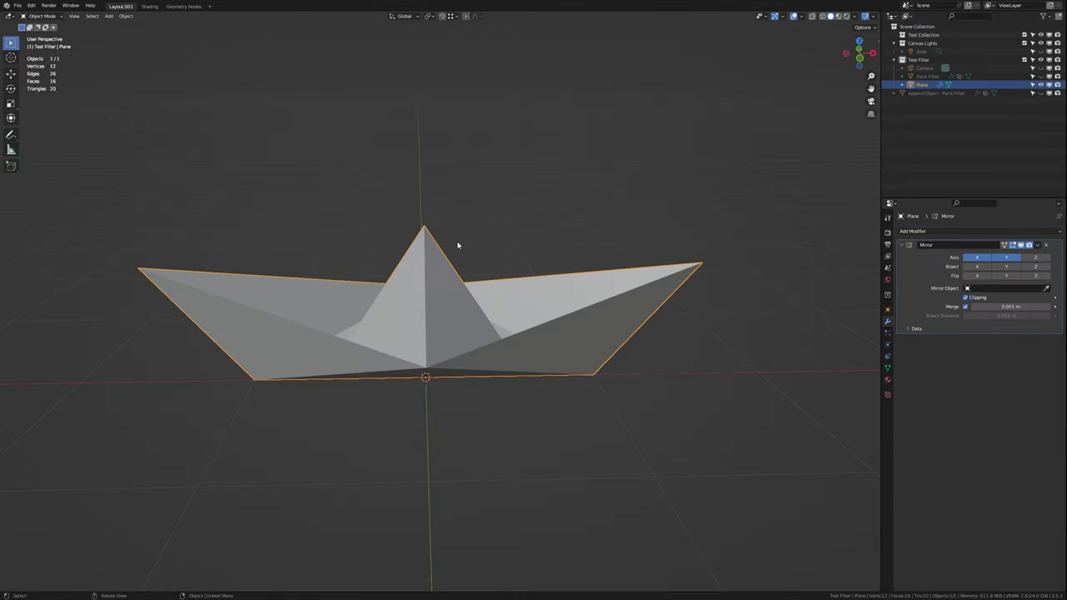
View the boat from above and switch to the Geometry Nodes workspace
{"action": "middle_click_drag", "start_coordinate": [457, 245], "coordinate": [527, 291]}
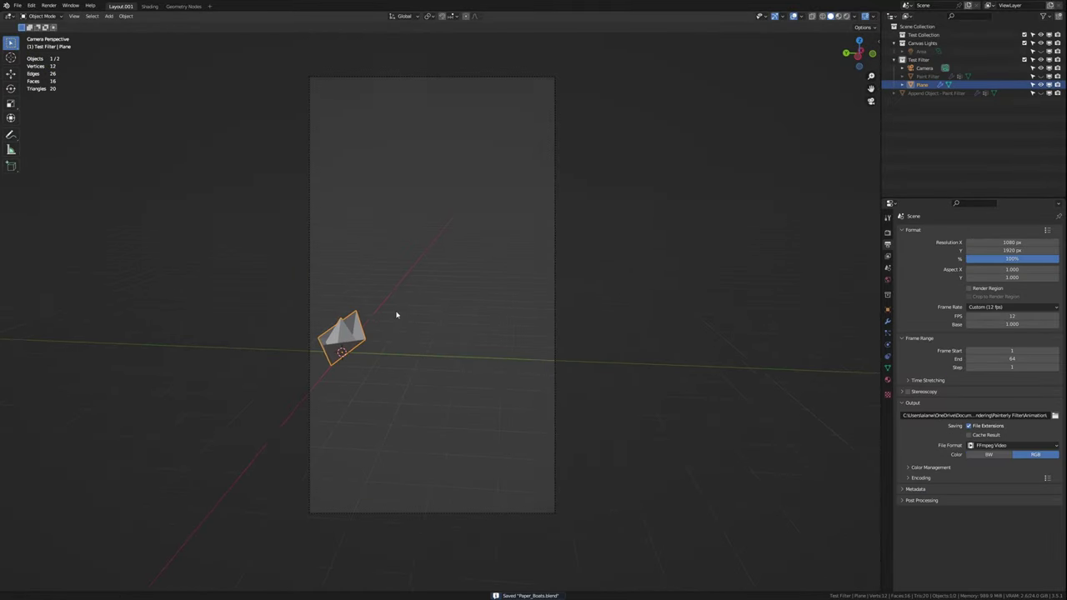
{"action": "left_click", "coordinate": [184, 6]}
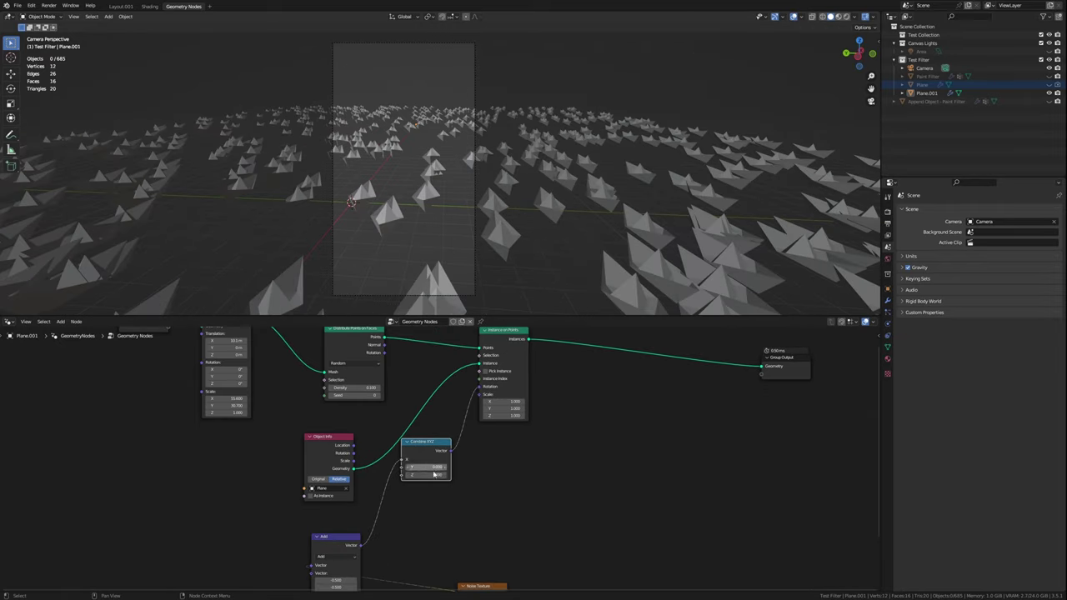
Route the Add node's output through Combine XYZ beside Instance on Points for noise-driven boat scale
{"action": "mouse_move", "coordinate": [430, 453]}
{"action": "left_mouse_down"}
{"action": "mouse_move", "coordinate": [509, 451]}
{"action": "mouse_move", "coordinate": [481, 473]}
{"action": "left_mouse_up"}
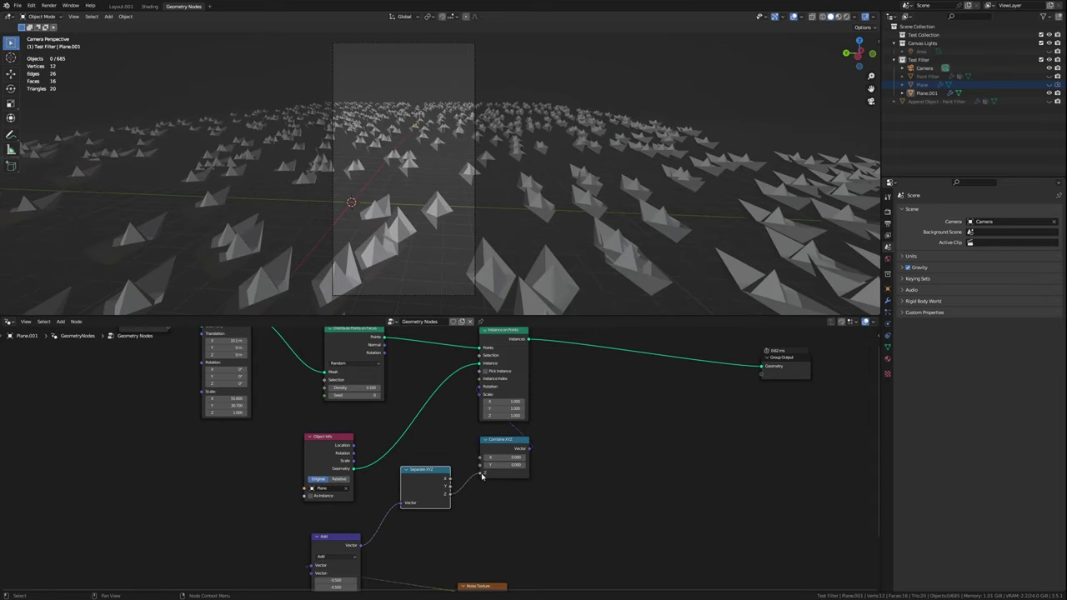
{"action": "scroll", "coordinate": [417, 467], "scroll_direction": "down", "scroll_amount": 2}
{"action": "left_click_drag", "start_coordinate": [338, 475], "coordinate": [435, 423]}
{"action": "scroll", "coordinate": [424, 367], "scroll_direction": "up", "scroll_amount": 2}
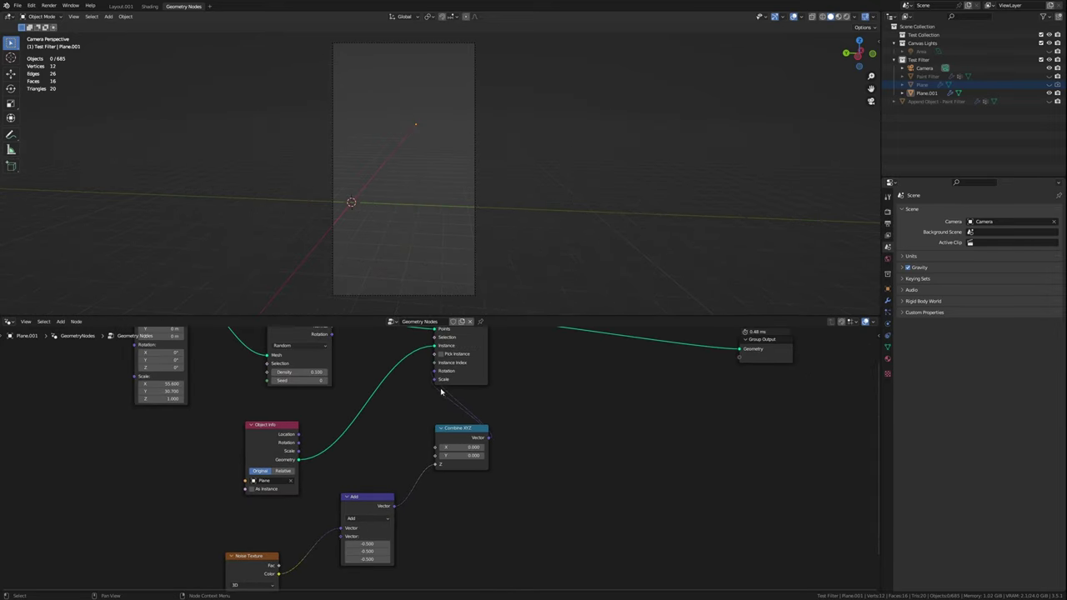
{"action": "left_click_drag", "start_coordinate": [432, 446], "coordinate": [492, 440]}
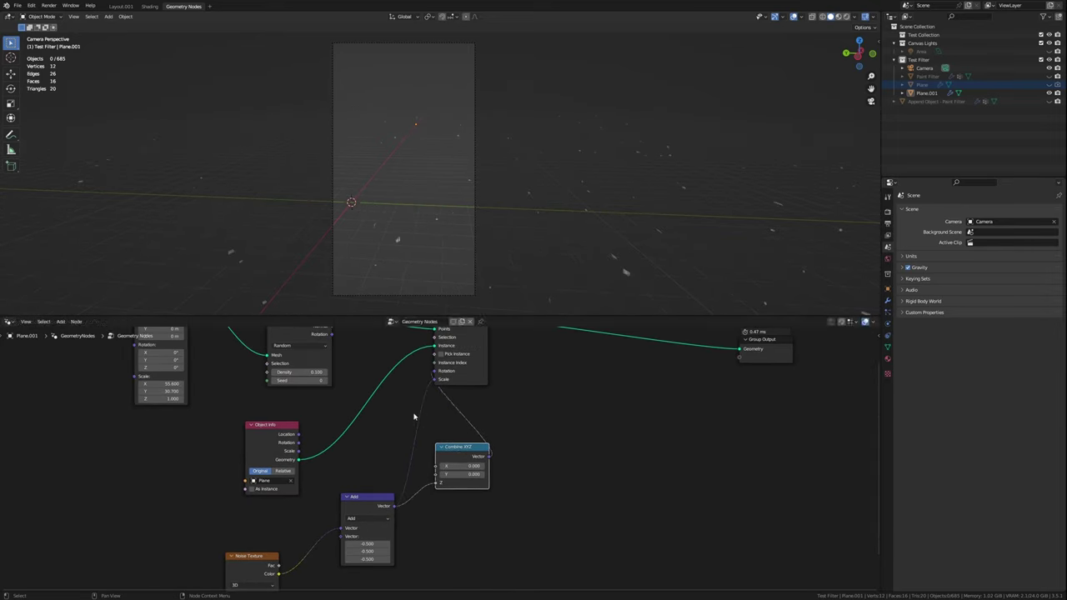
{"action": "middle_click_drag", "start_coordinate": [413, 416], "coordinate": [472, 349]}
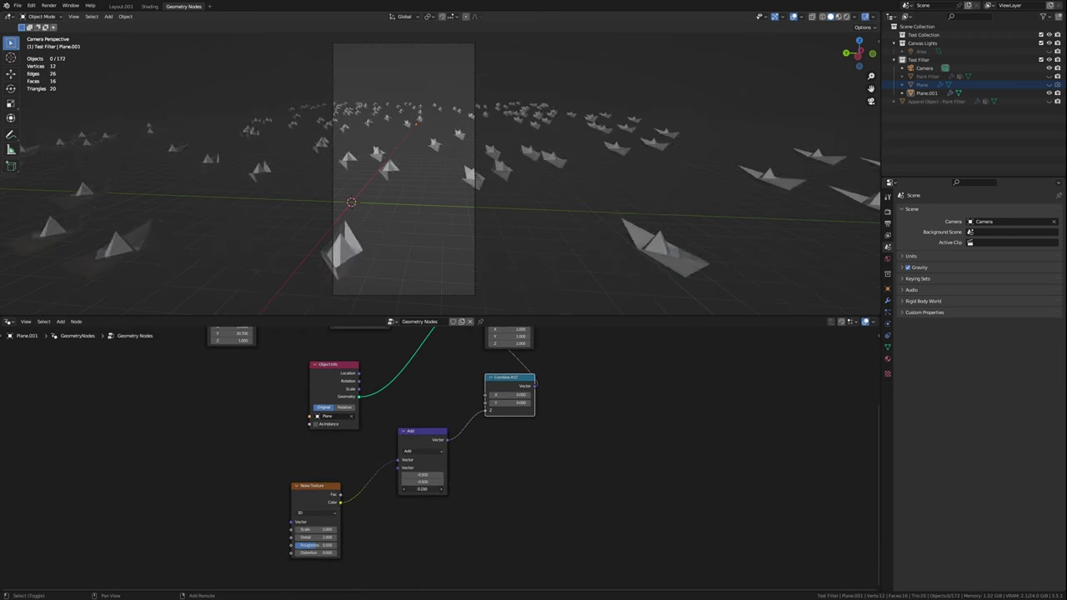
{"action": "left_click_drag", "start_coordinate": [379, 386], "coordinate": [434, 435]}
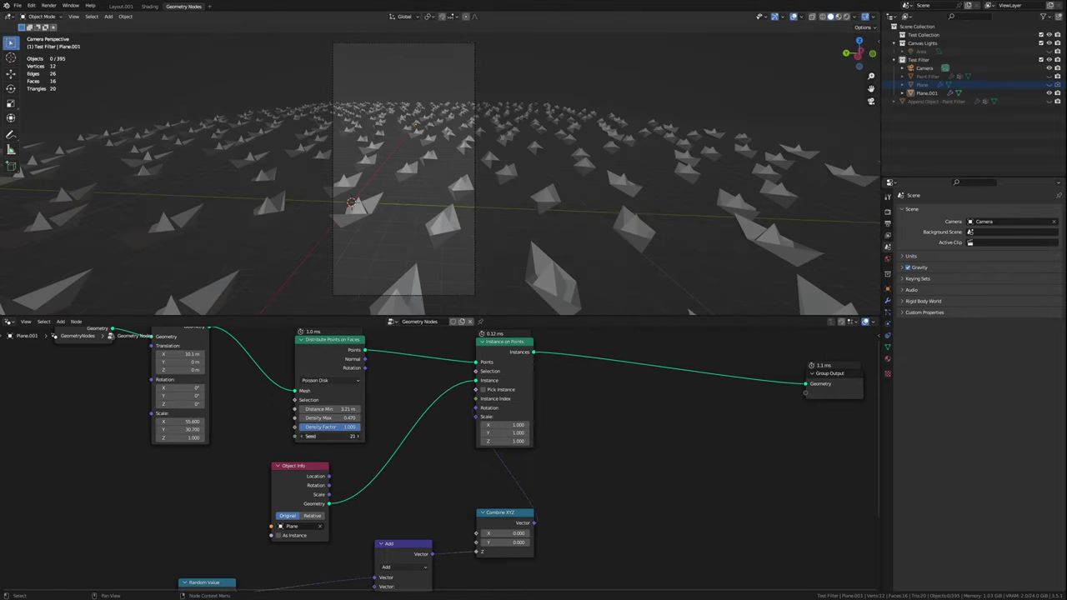
Add a Set Position node and animate its X offset toward the last frame
{"action": "left_click", "coordinate": [575, 409]}
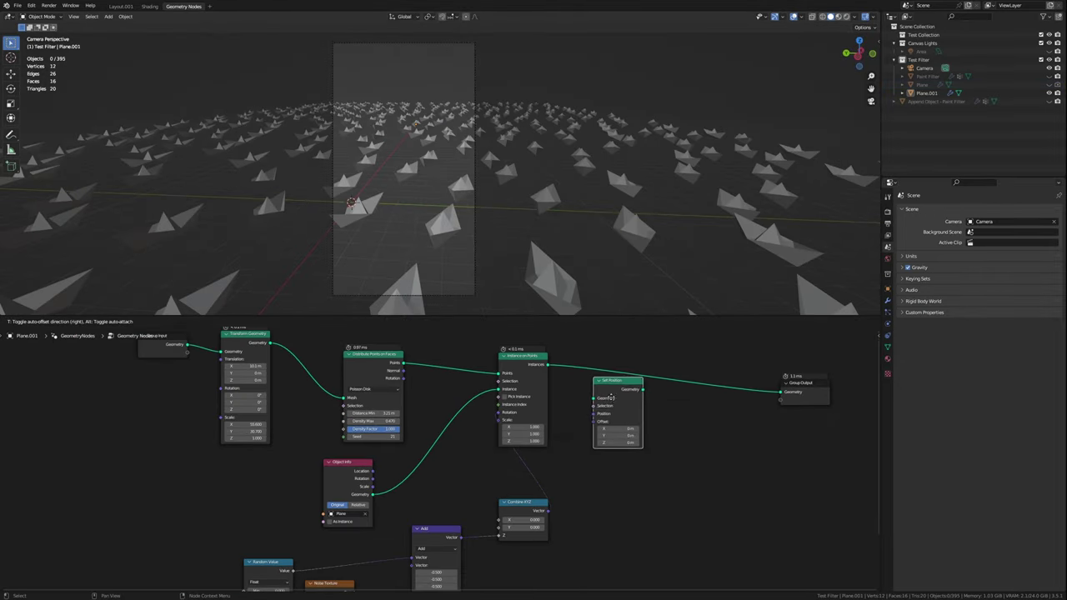
{"action": "left_click_drag", "start_coordinate": [608, 400], "coordinate": [633, 400]}
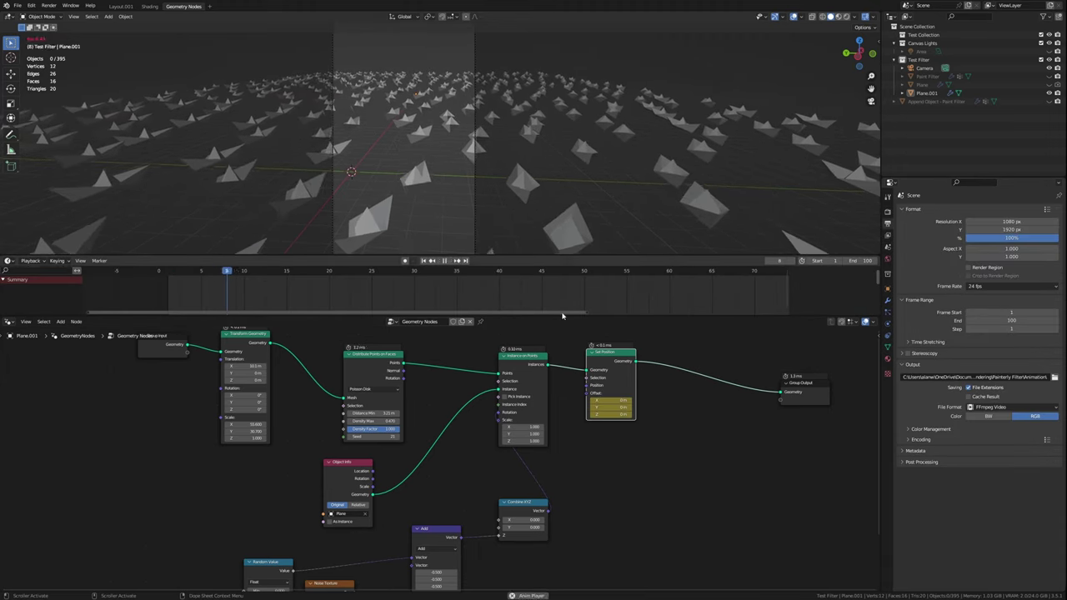
{"action": "left_click", "coordinate": [464, 260]}
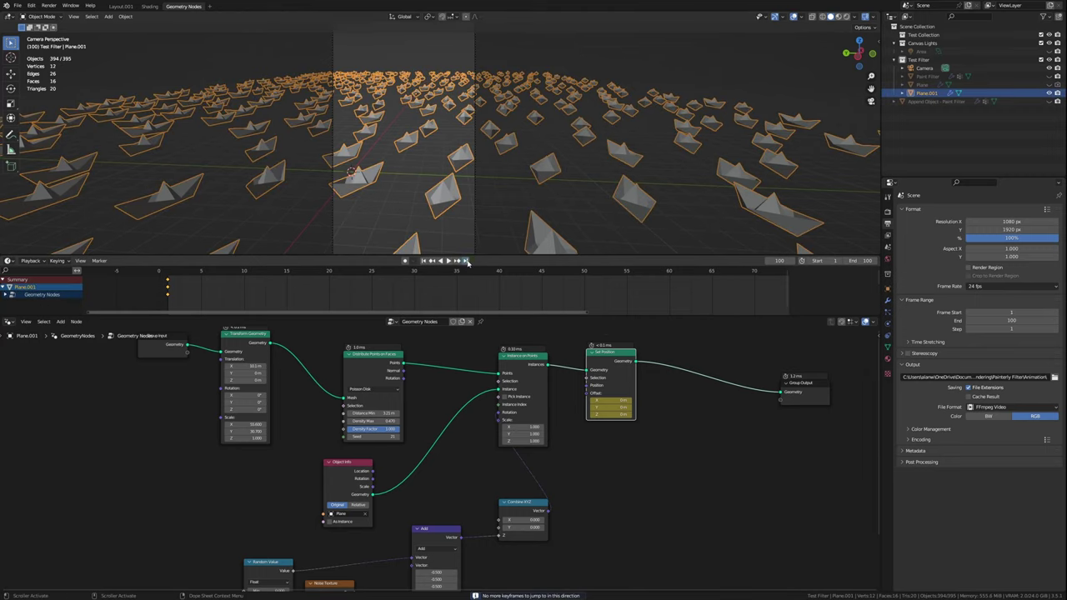
Connect Random Value to the Noise Texture vector and insert a ColorRamp before Add
{"action": "middle_click_drag", "start_coordinate": [357, 589], "coordinate": [406, 464]}
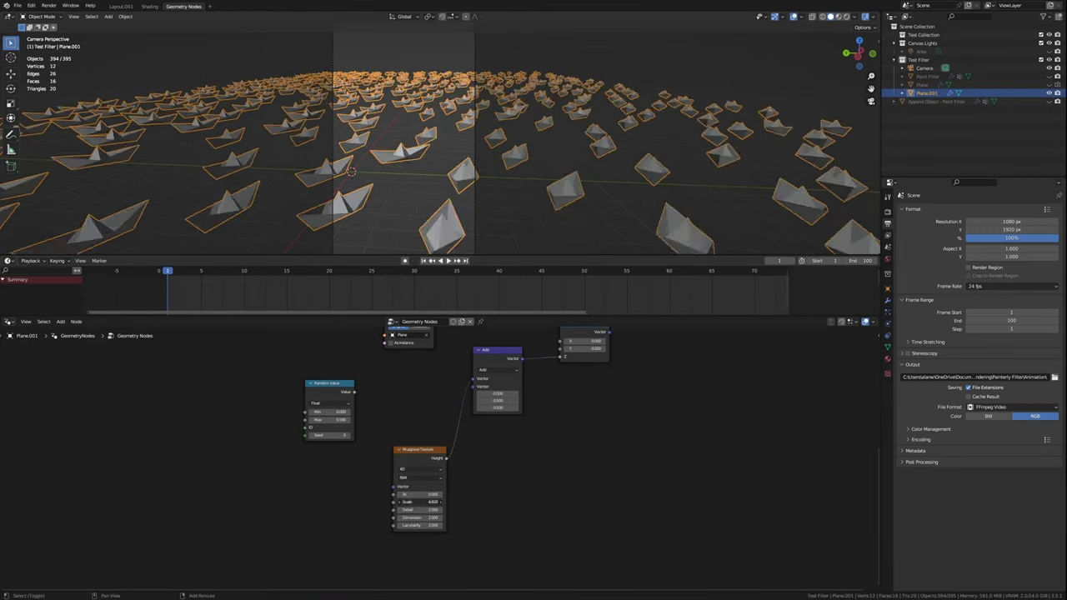
{"action": "left_click_drag", "start_coordinate": [367, 531], "coordinate": [337, 532]}
{"action": "left_click_drag", "start_coordinate": [354, 392], "coordinate": [310, 510]}
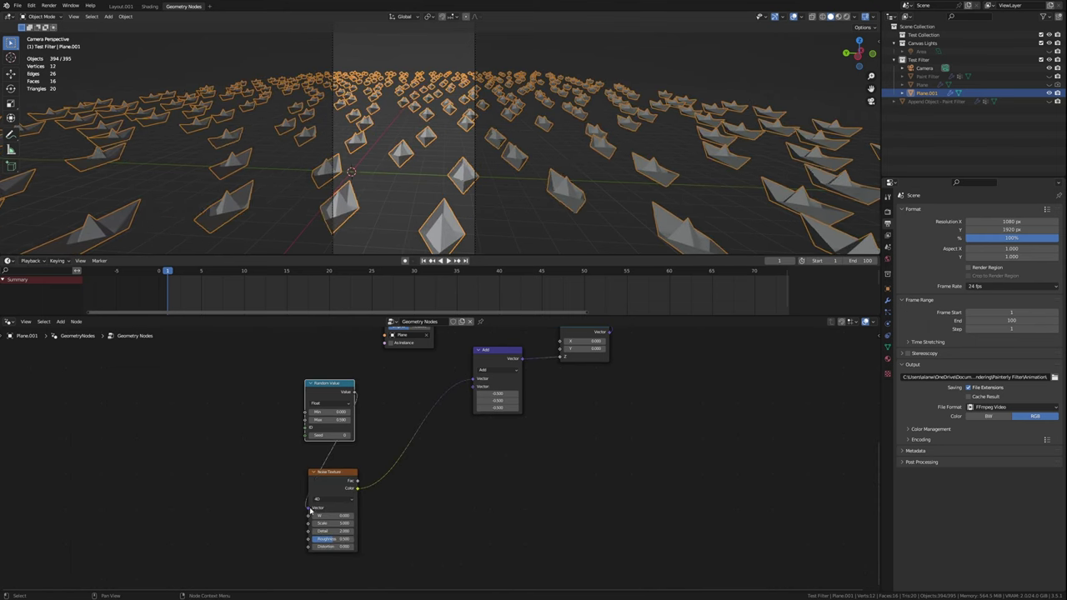
{"action": "left_click", "coordinate": [348, 507]}
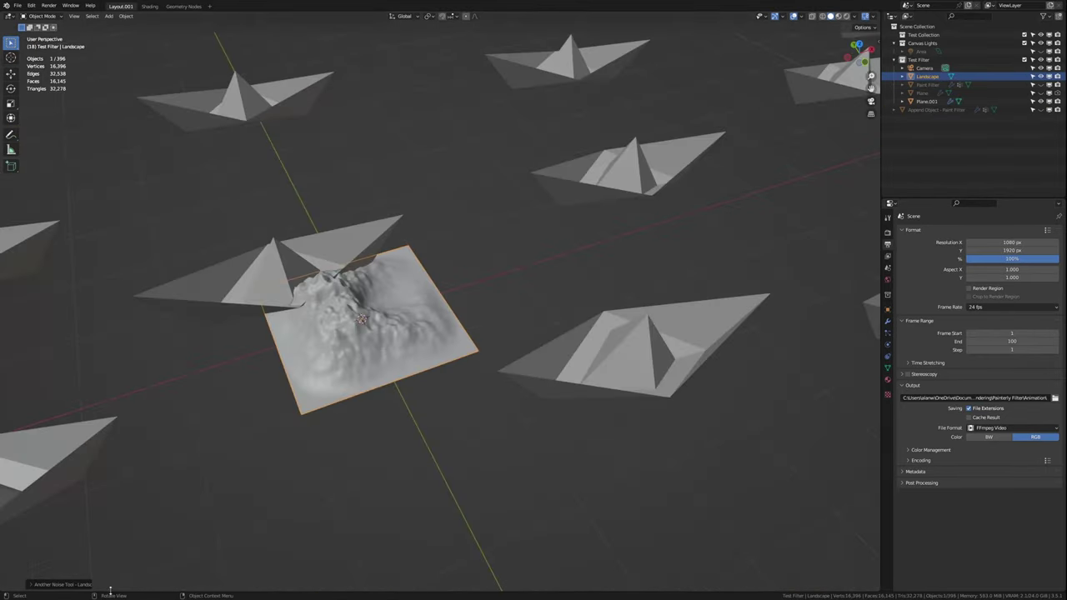
Try different A.N.T. Landscape terrain presets and rotate the landscape
{"action": "left_click", "coordinate": [92, 584]}
{"action": "left_click", "coordinate": [75, 201]}
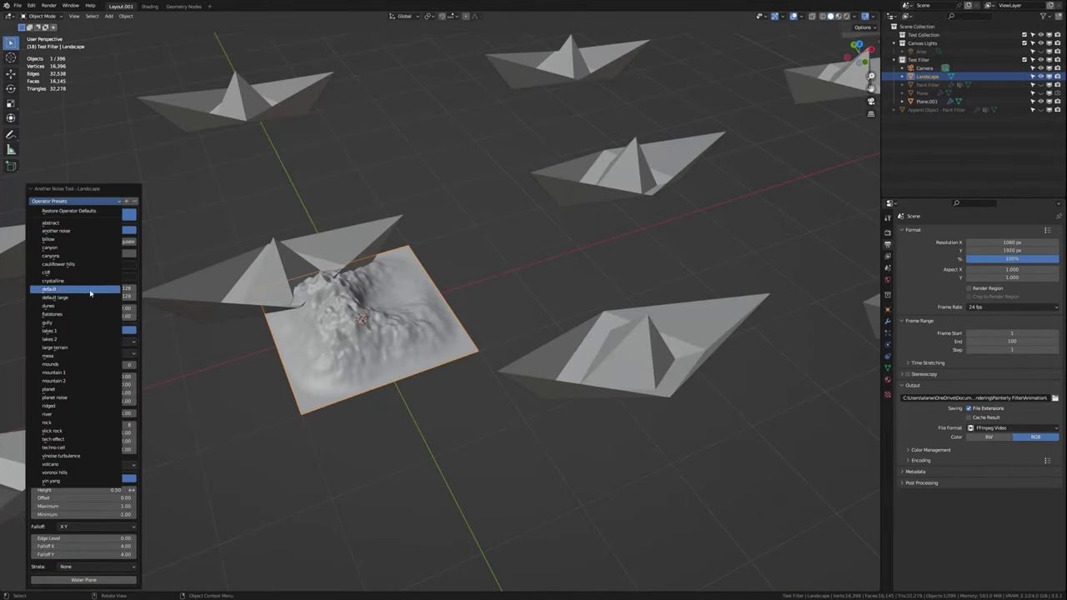
{"action": "left_click", "coordinate": [94, 471]}
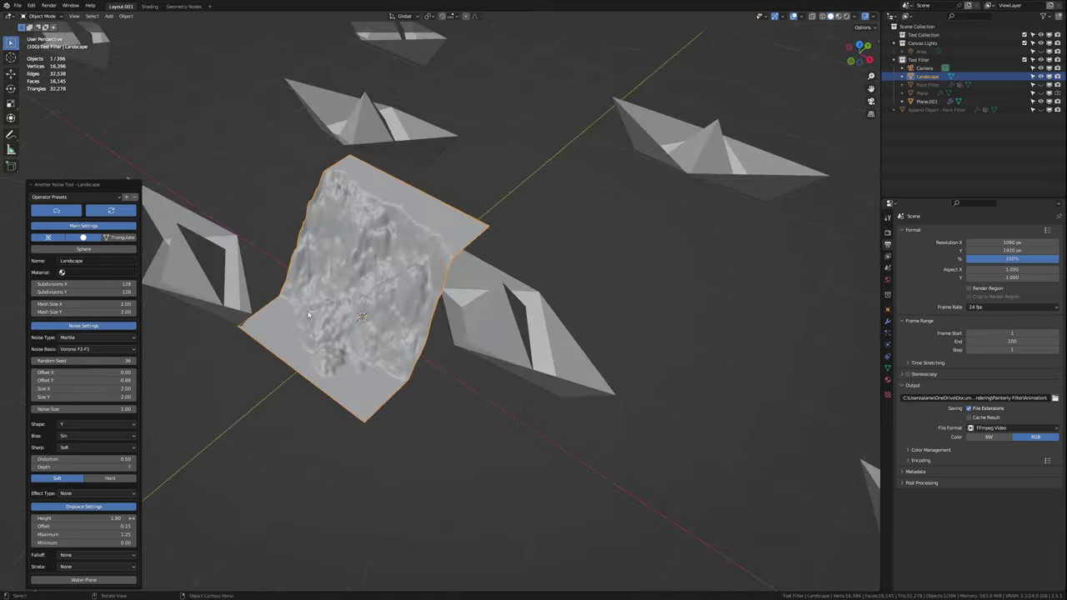
{"action": "left_click", "coordinate": [75, 192]}
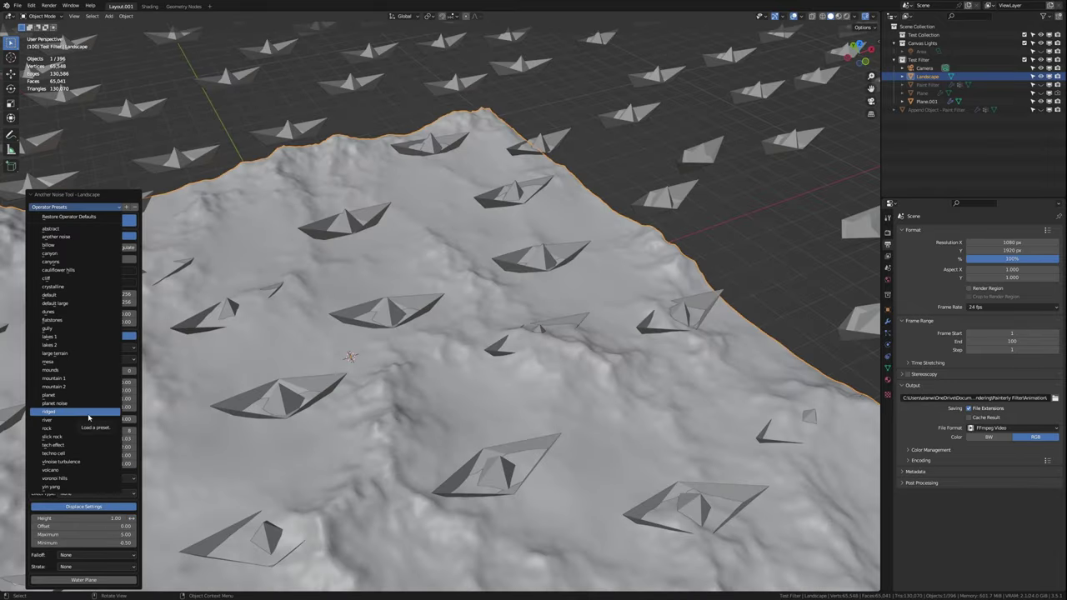
{"action": "key", "text": "r"}
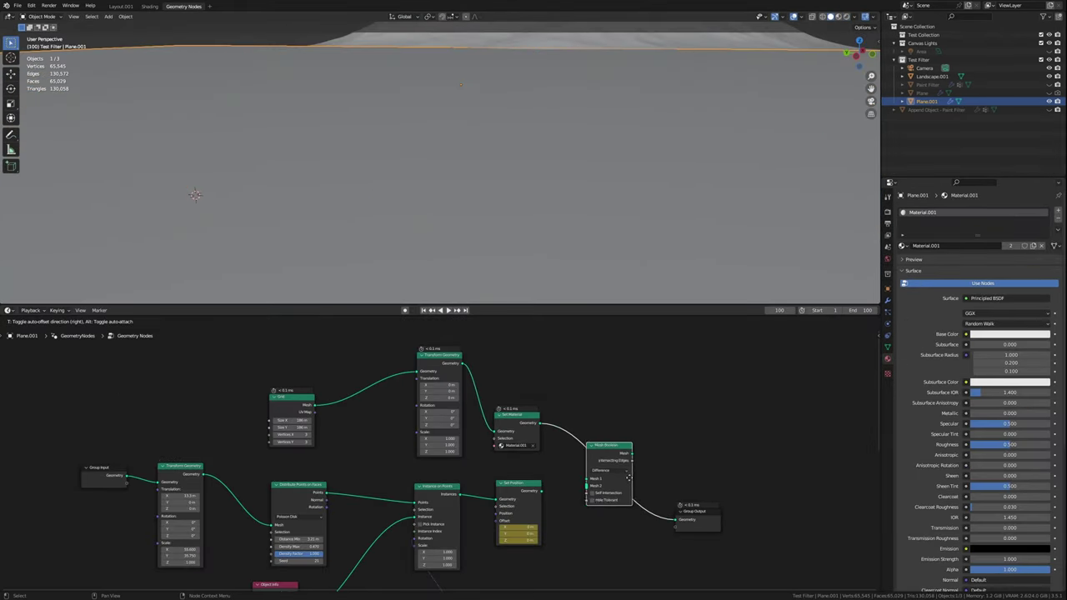
Feed Realize Instances into a Mesh Boolean, and lower the non-individual Extrude Mesh offset
{"action": "left_click", "coordinate": [597, 485]}
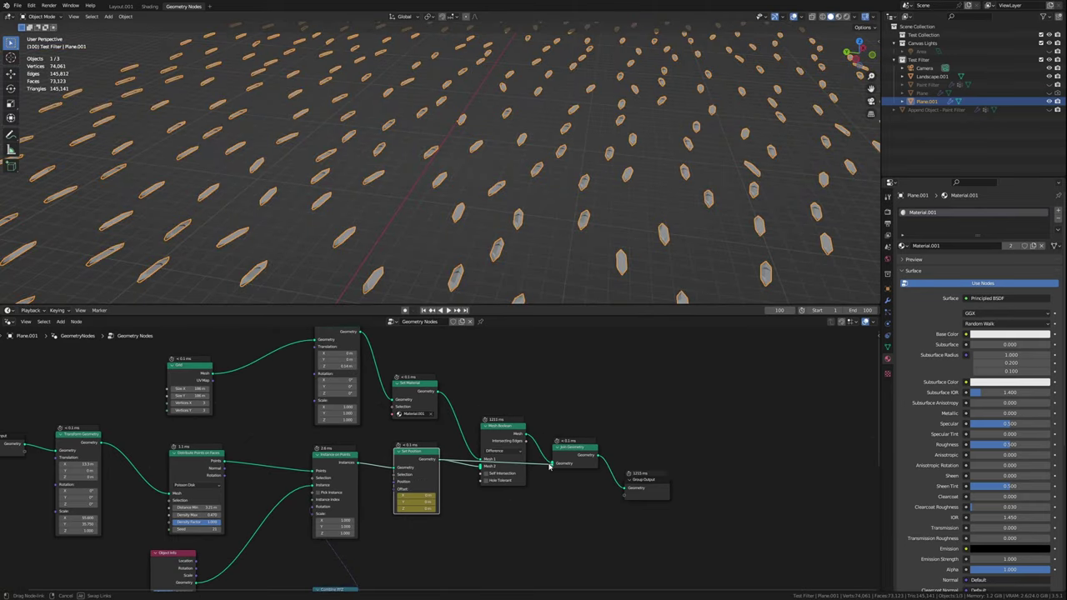
{"action": "left_click_drag", "start_coordinate": [549, 467], "coordinate": [553, 464]}
{"action": "left_click", "coordinate": [488, 435]}
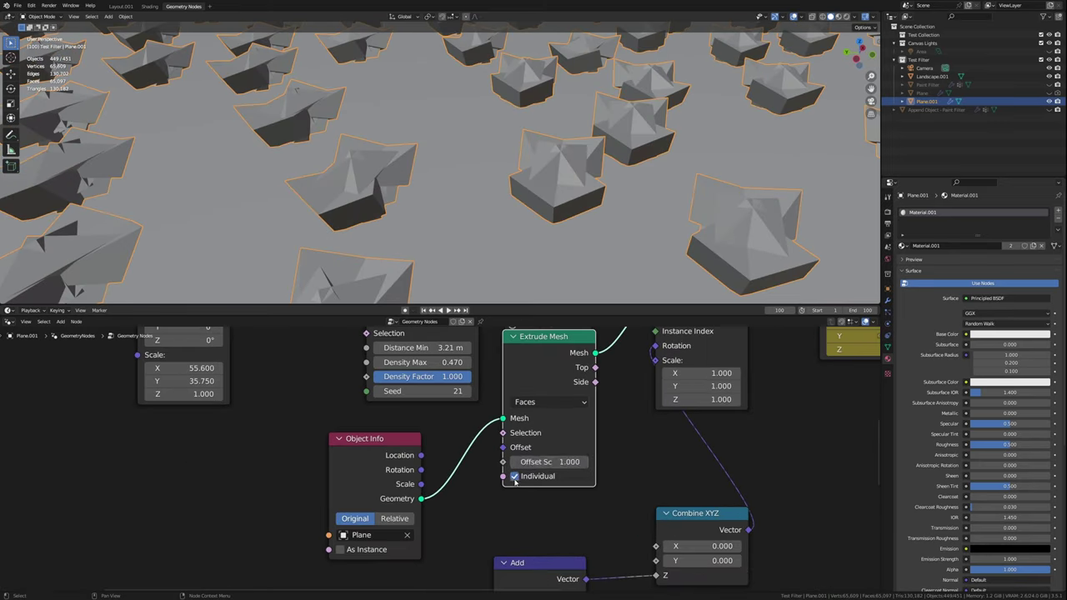
{"action": "left_click", "coordinate": [514, 476]}
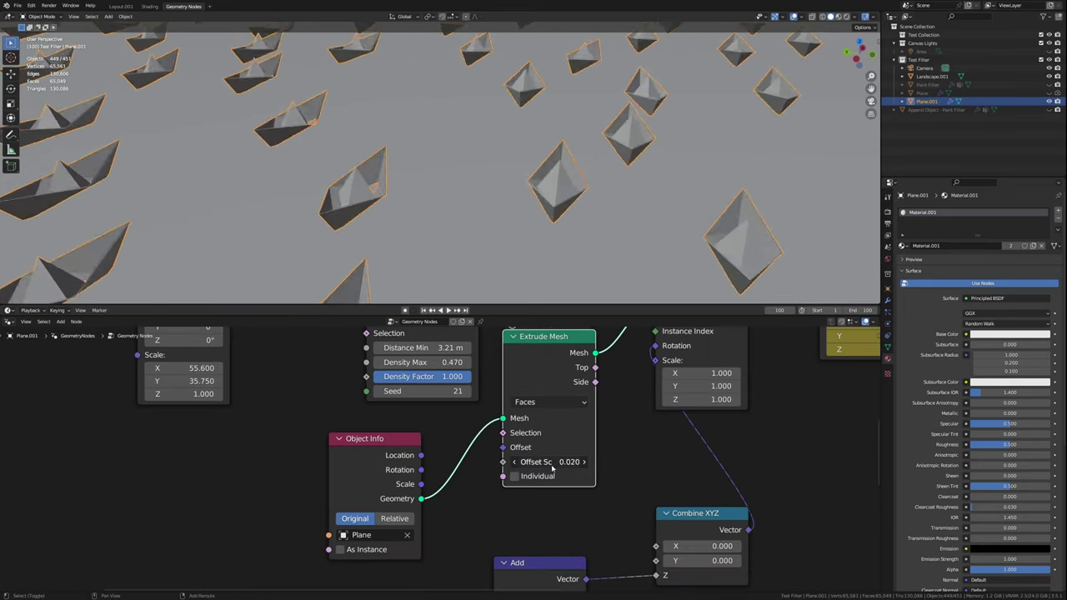
{"action": "left_click_drag", "start_coordinate": [550, 462], "coordinate": [534, 462]}
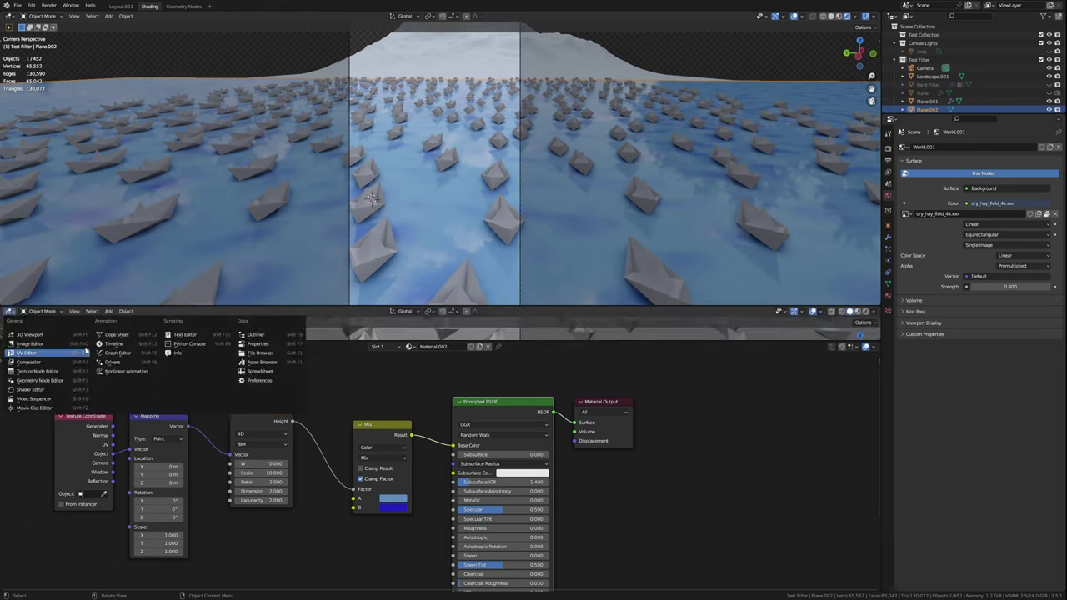
Play the water animation, then wire an Ambient Occlusion node into the landscape material's Mix
{"action": "key", "text": "space"}
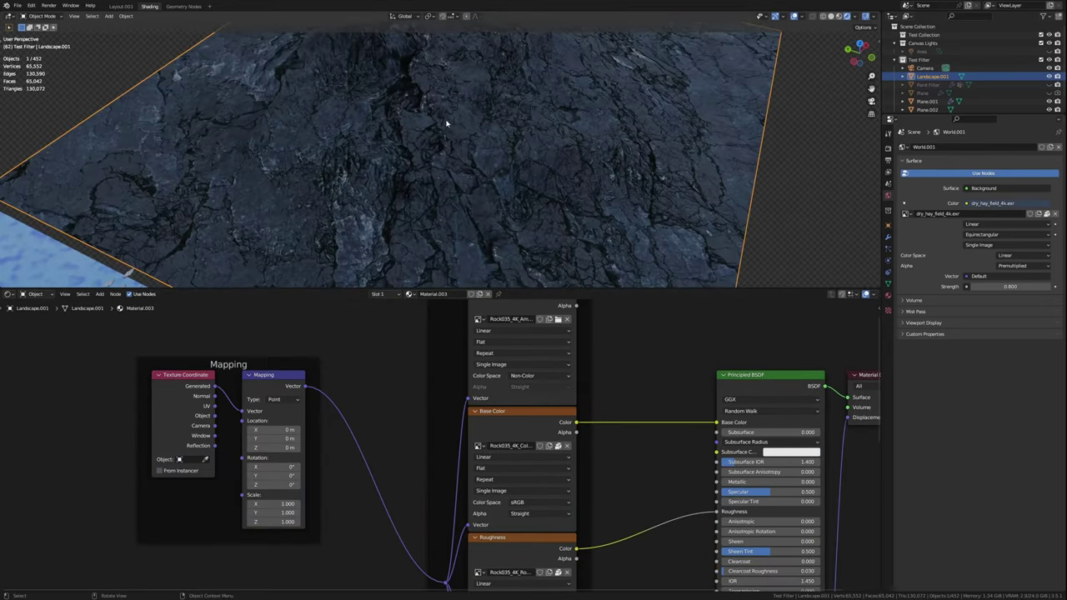
{"action": "left_click_drag", "start_coordinate": [750, 383], "coordinate": [612, 406]}
{"action": "left_click_drag", "start_coordinate": [478, 344], "coordinate": [457, 372]}
{"action": "left_click", "coordinate": [500, 374]}
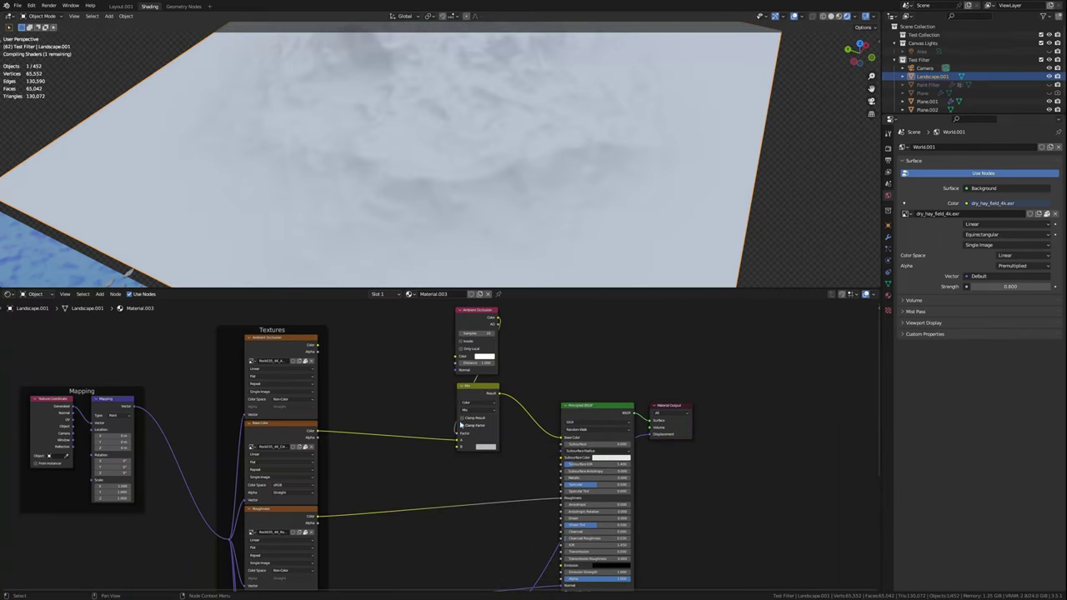
{"action": "scroll", "coordinate": [340, 389], "scroll_direction": "up", "scroll_amount": 2}
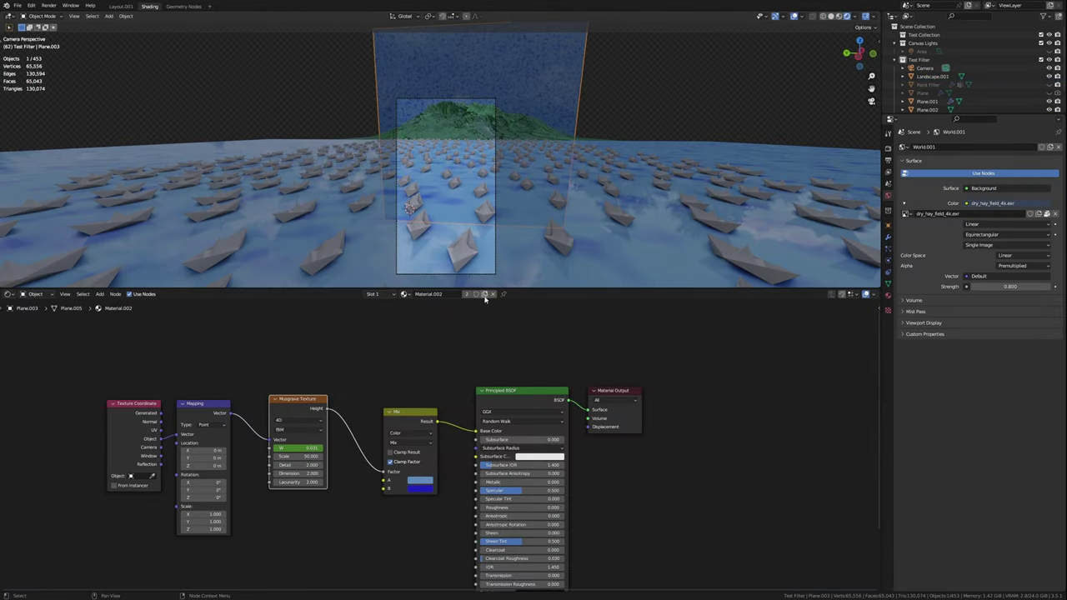
Create a new material for Plane.003 and move its ColorRamp black stop to 0.459
{"action": "left_click", "coordinate": [485, 294]}
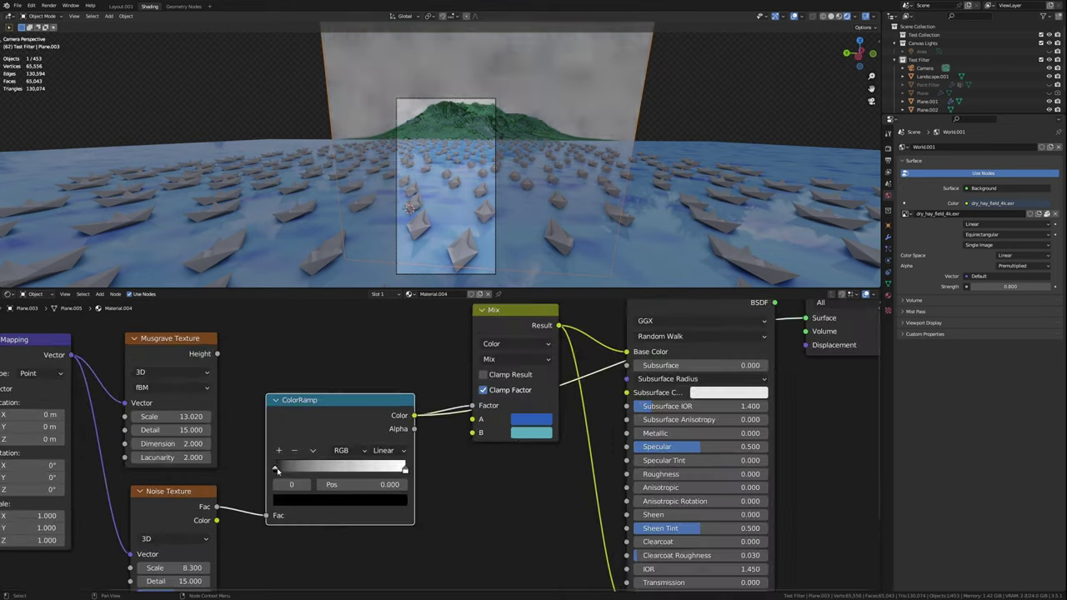
{"action": "left_click_drag", "start_coordinate": [276, 471], "coordinate": [363, 482]}
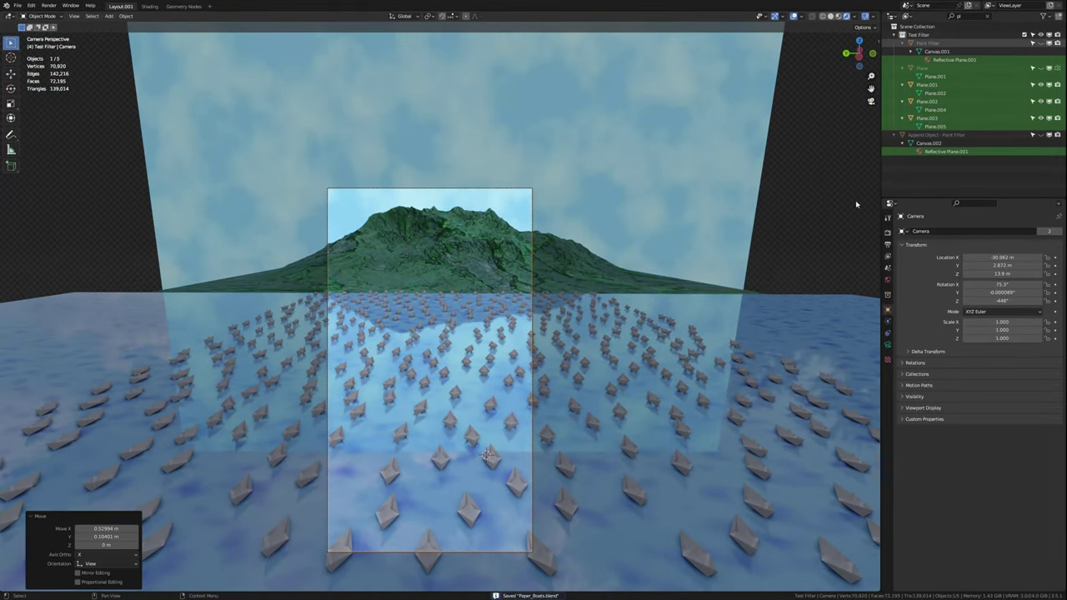
Save the file and set the Paint Filter's Detail Level to 5
{"action": "left_click", "coordinate": [928, 42]}
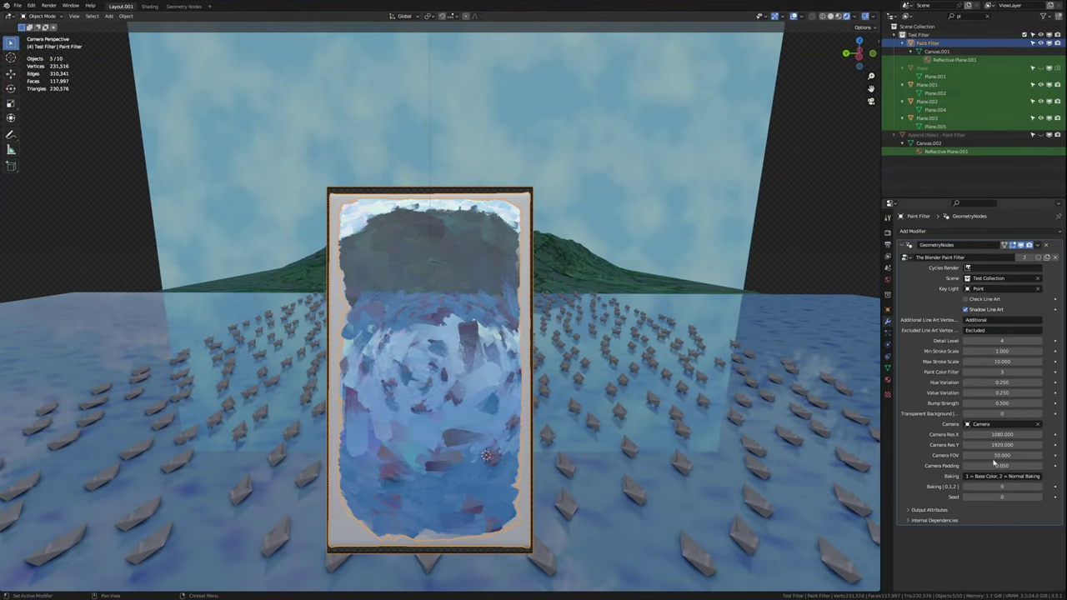
{"action": "key", "text": "ctrl+s"}
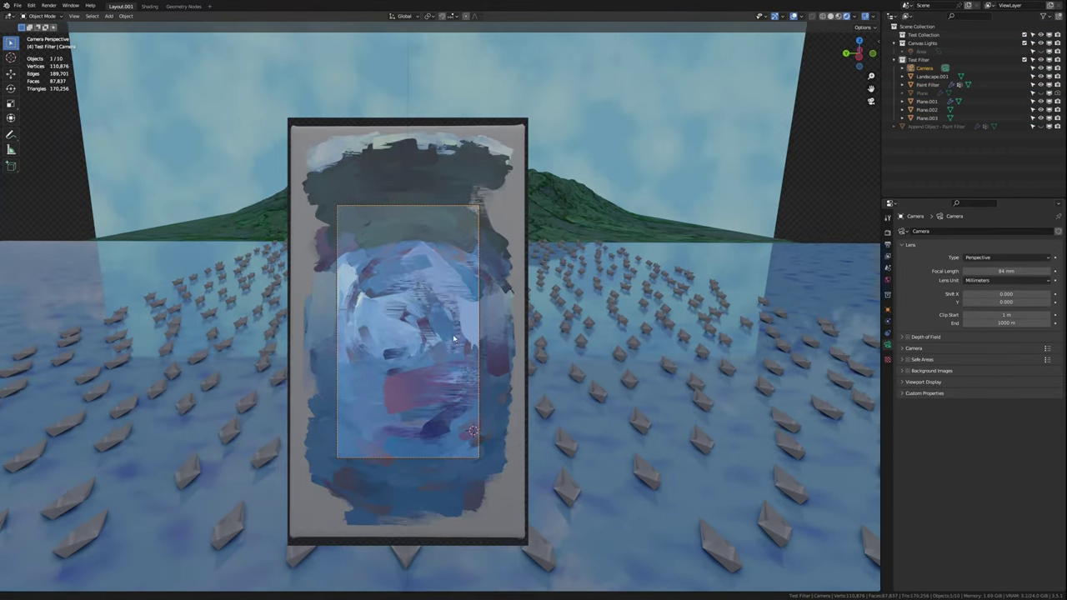
{"action": "type", "text": "5"}
{"action": "key", "text": "Return"}
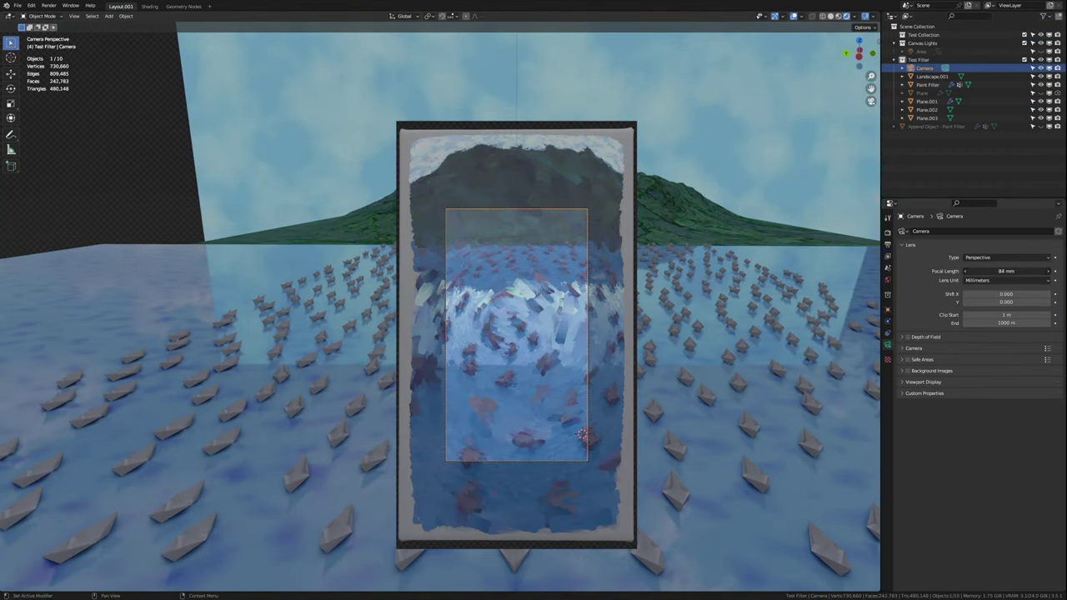
Extrude and scale the edges of backdrop plane Plane.003 to extend the sky
{"action": "left_click", "coordinate": [839, 378]}
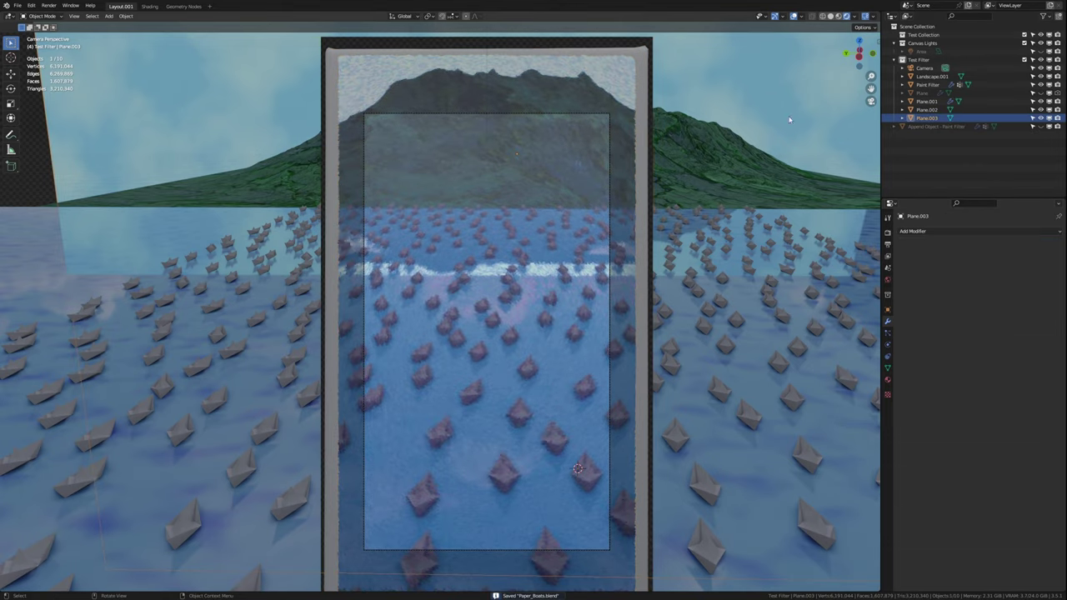
{"action": "key", "text": "Tab"}
{"action": "key", "text": "e"}
{"action": "key", "text": "s"}
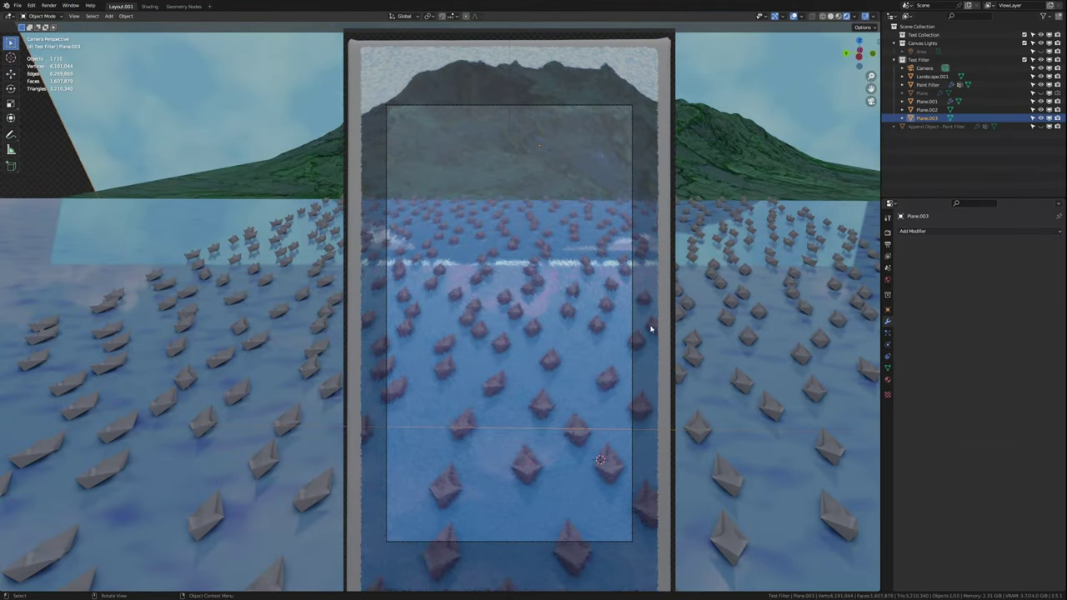
{"action": "key", "text": "g"}
{"action": "key", "text": "x"}
{"action": "left_click", "coordinate": [441, 346]}
{"action": "key", "text": "s"}
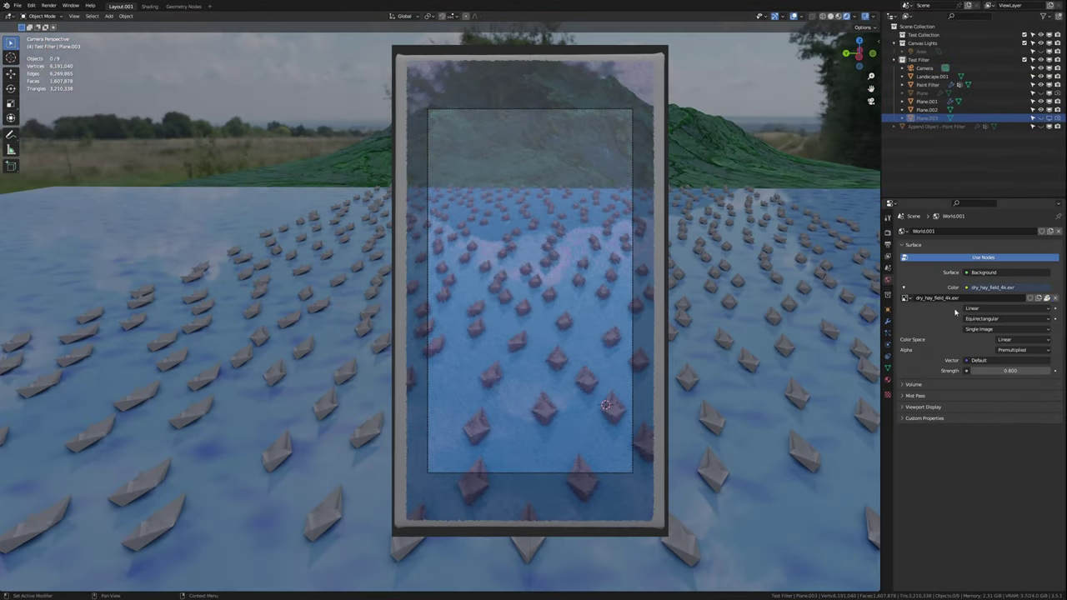
Load blouberg_sunrise_1_4k.hdr as the world sky and set Max Stroke Scale to 2
{"action": "left_click", "coordinate": [1047, 298]}
{"action": "double_click", "coordinate": [517, 373]}
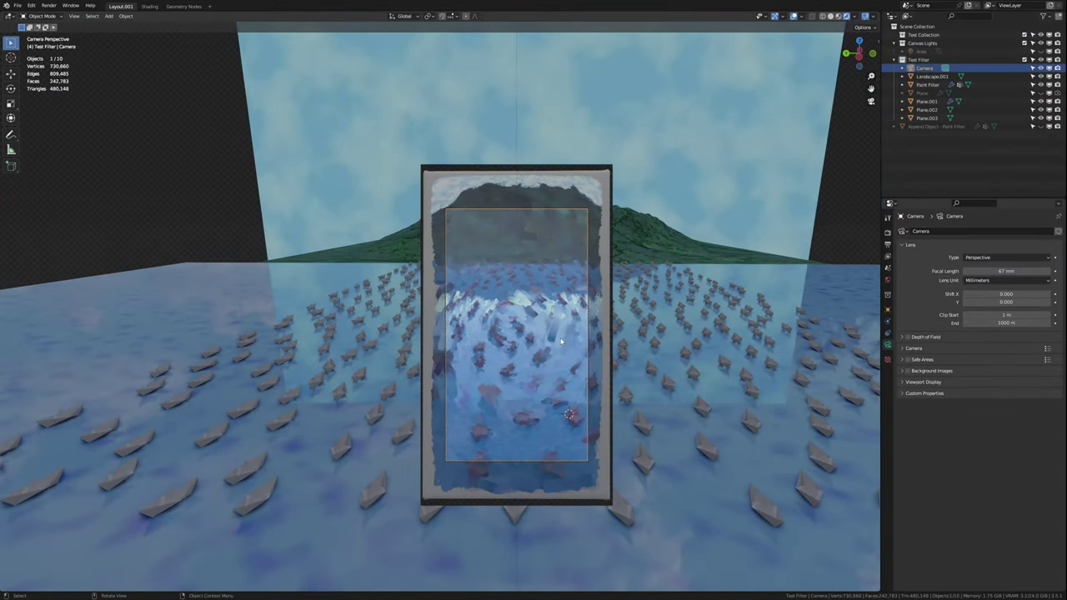
{"action": "left_click", "coordinate": [1007, 363]}
{"action": "type", "text": "250"}
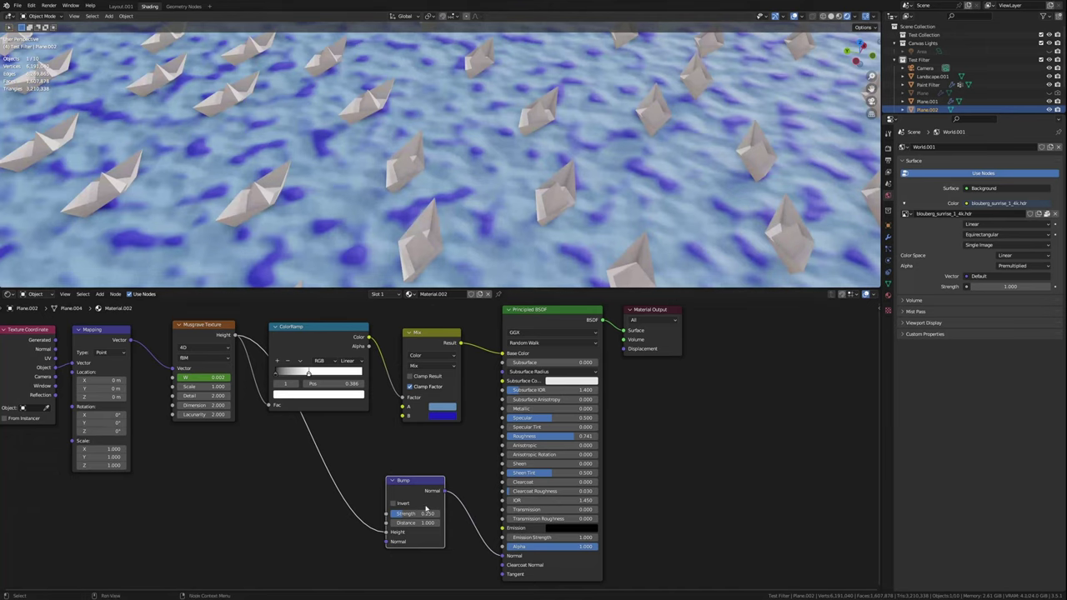
Select the boat Plane and lower the Bump strength of its paper material
{"action": "left_click", "coordinate": [928, 101]}
{"action": "left_click", "coordinate": [939, 94]}
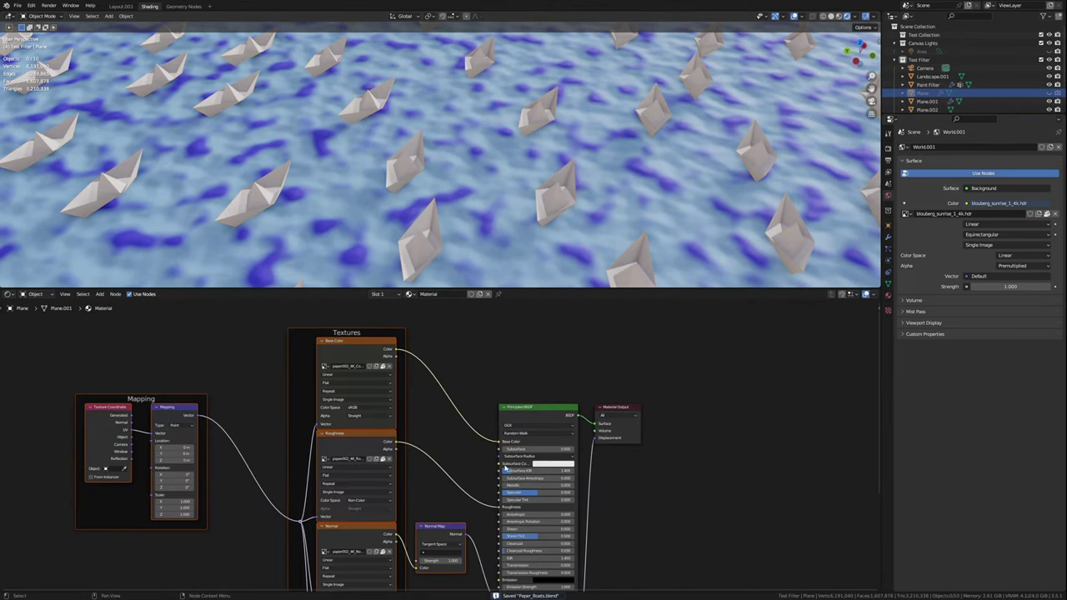
{"action": "scroll", "coordinate": [409, 177], "scroll_direction": "up", "scroll_amount": 10}
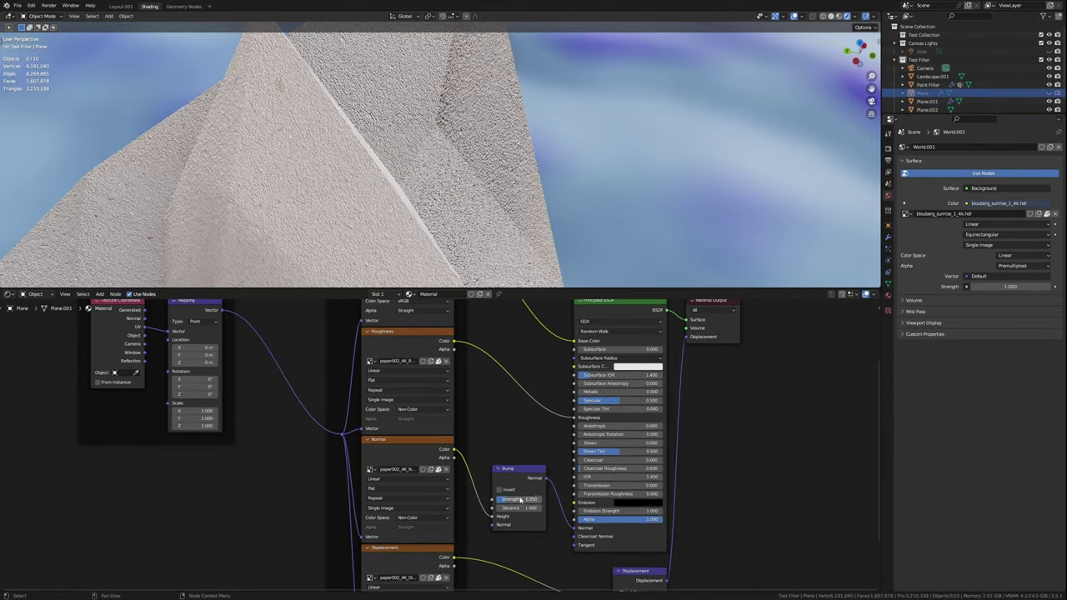
{"action": "middle_click_drag", "start_coordinate": [408, 178], "coordinate": [433, 150]}
{"action": "left_click_drag", "start_coordinate": [518, 498], "coordinate": [498, 500]}
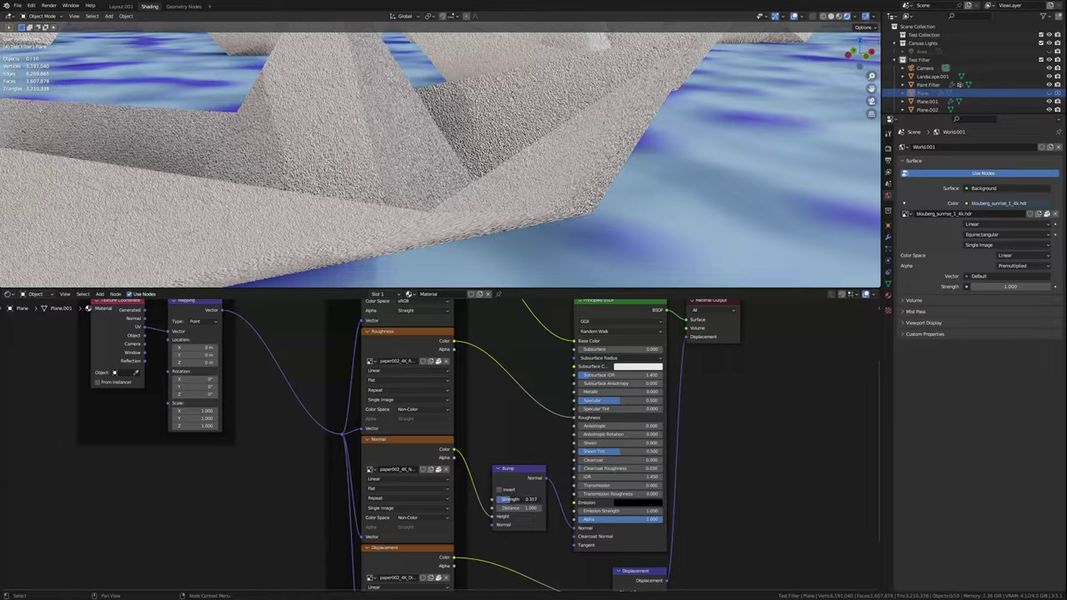
Return to the full camera view of the scene and clear the properties search
{"action": "key", "text": "ctrl+Page_Up"}
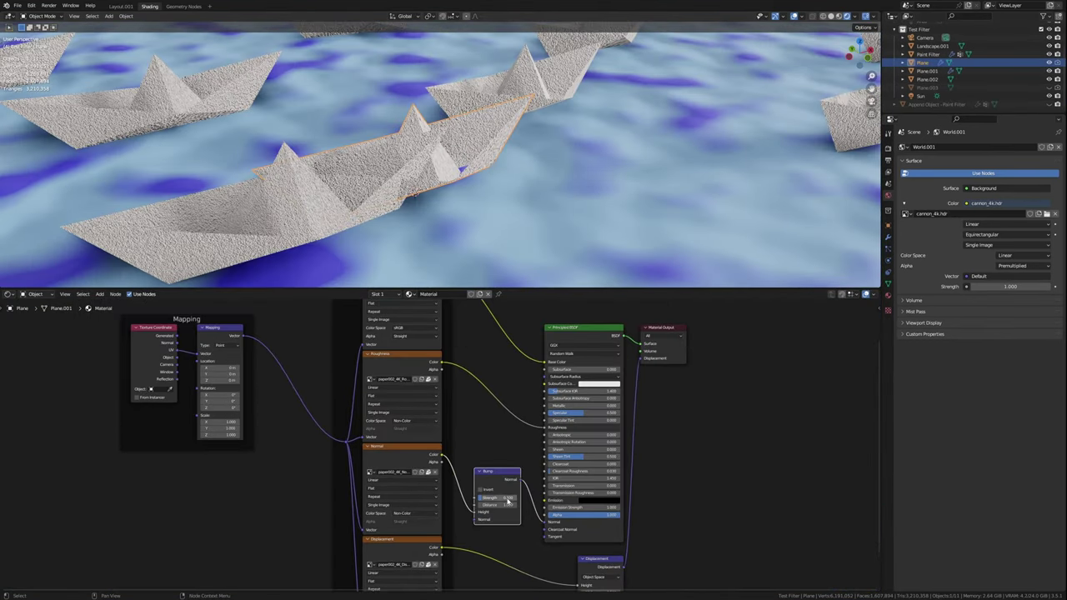
{"action": "type", "text": "u"}
{"action": "key", "text": "BackSpace"}
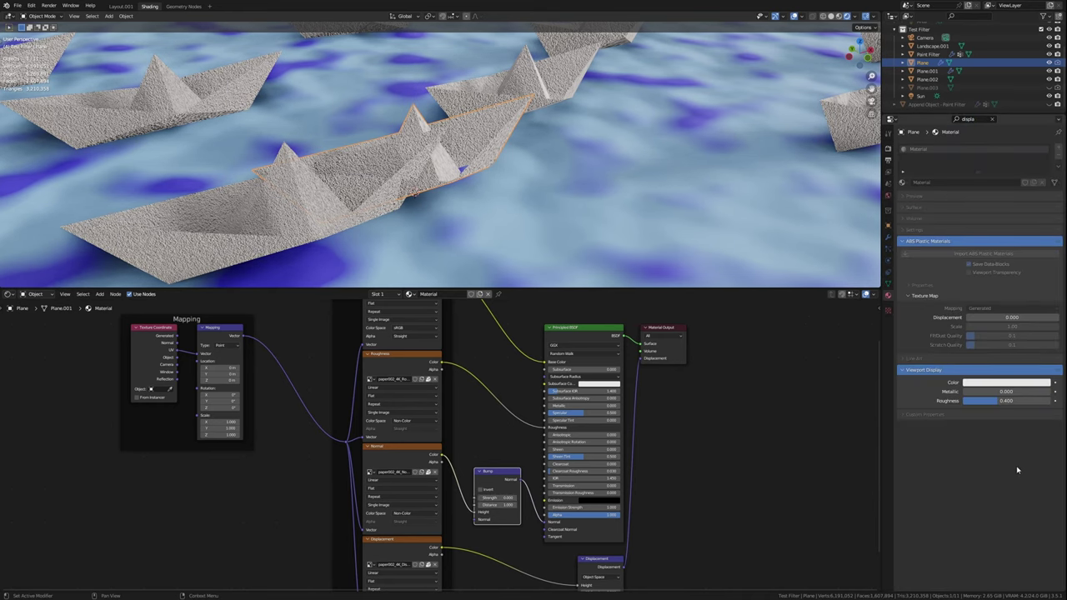
{"action": "key", "text": "BackSpace"}
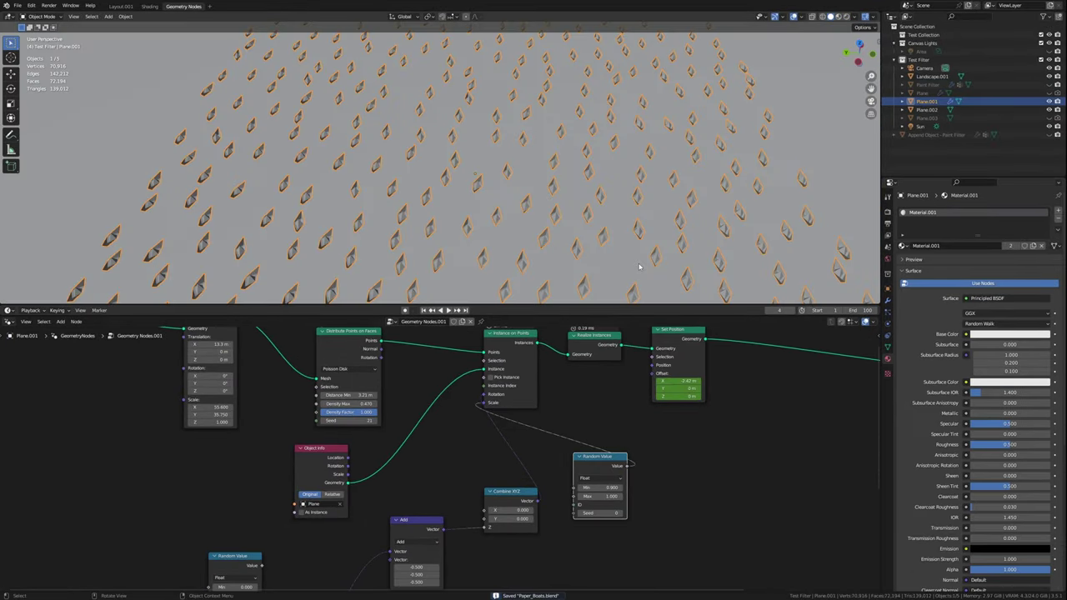
Delete the Realize Instances node and randomize the grid's vertex positions
{"action": "left_click", "coordinate": [598, 349]}
{"action": "key", "text": "ctrl+x"}
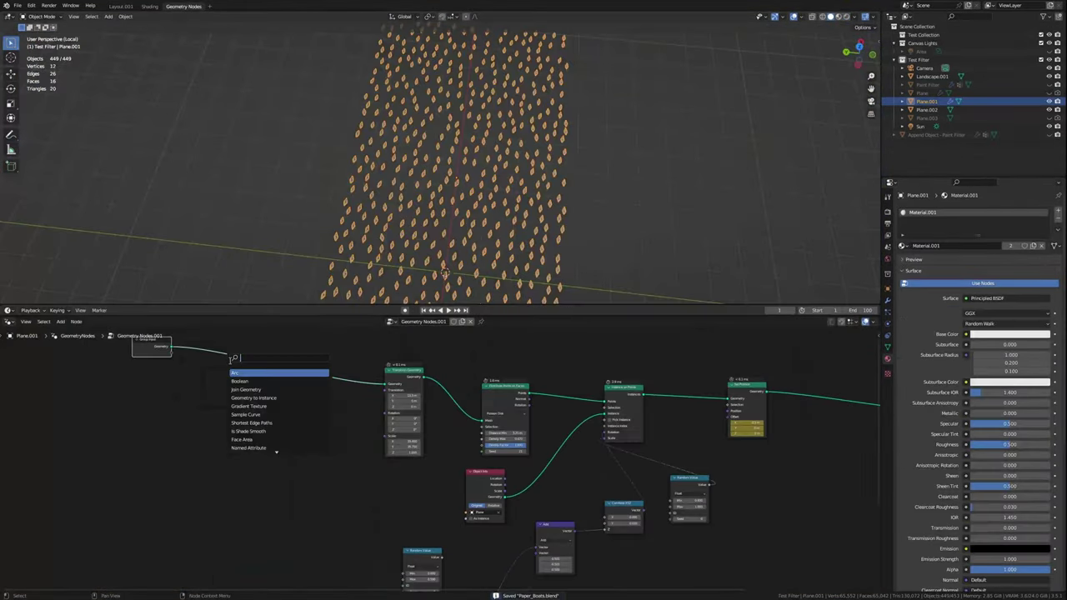
{"action": "key", "text": "F3"}
{"action": "type", "text": "random"}
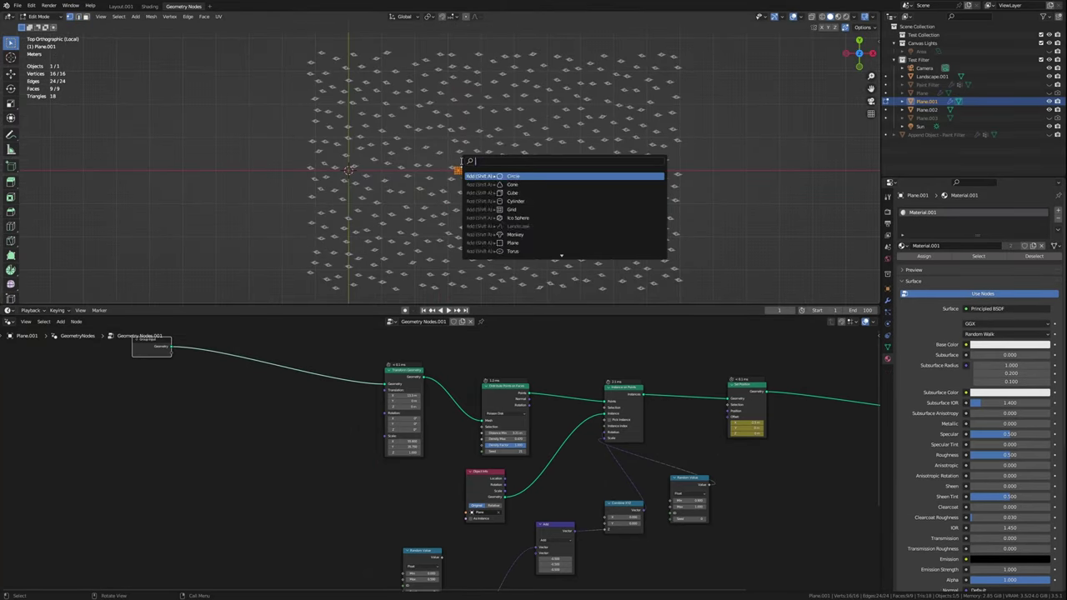
{"action": "key", "text": "Return"}
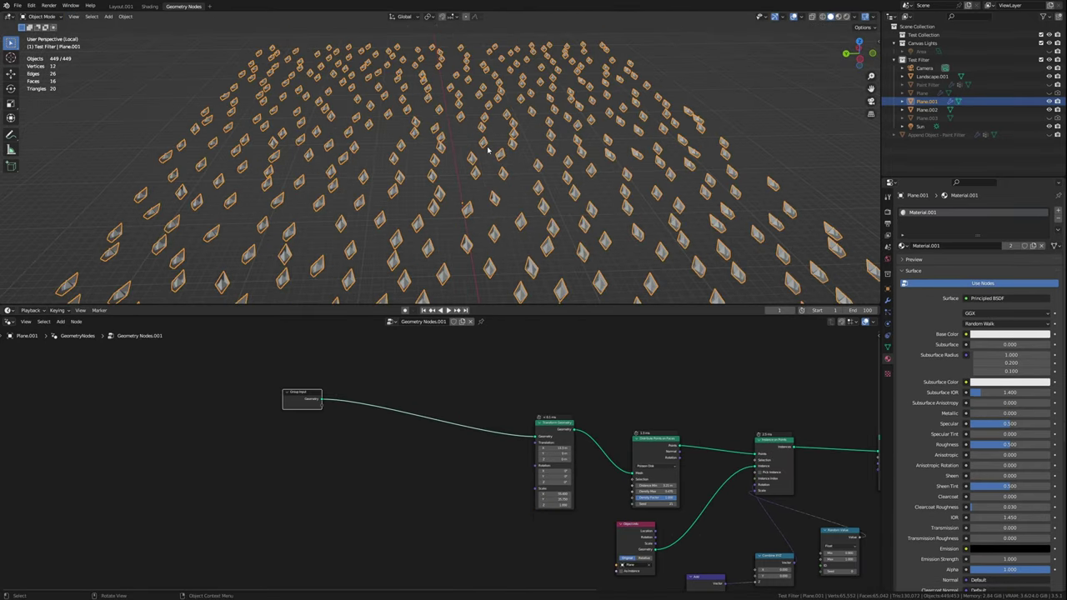
Insert a Subdivide Mesh node right after Group Input
{"action": "type", "text": "sub"}
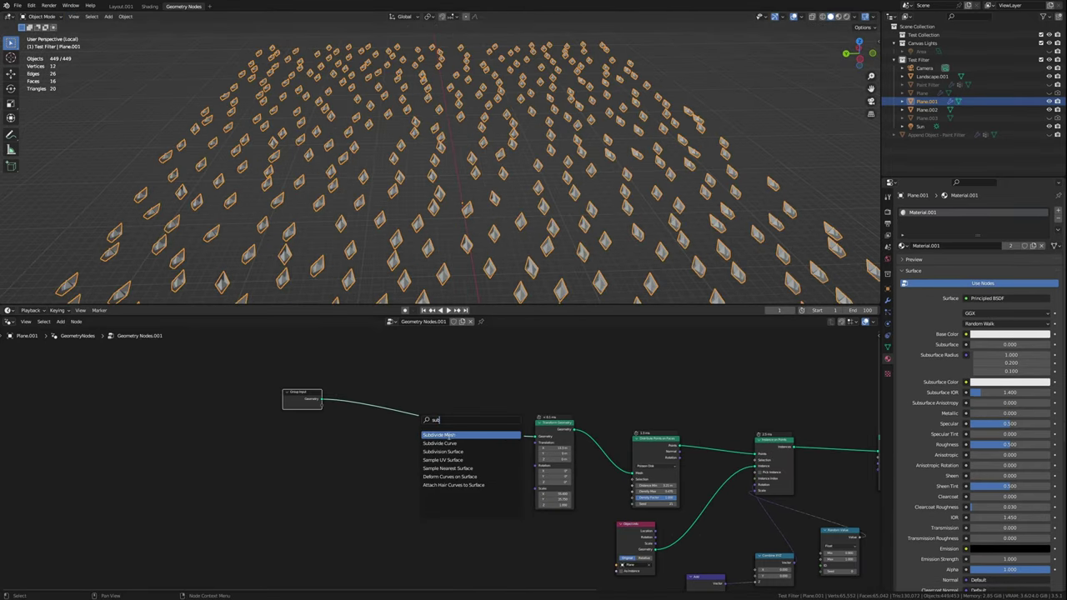
{"action": "left_click", "coordinate": [449, 435]}
{"action": "left_click", "coordinate": [292, 388]}
{"action": "key", "text": "shift+a"}
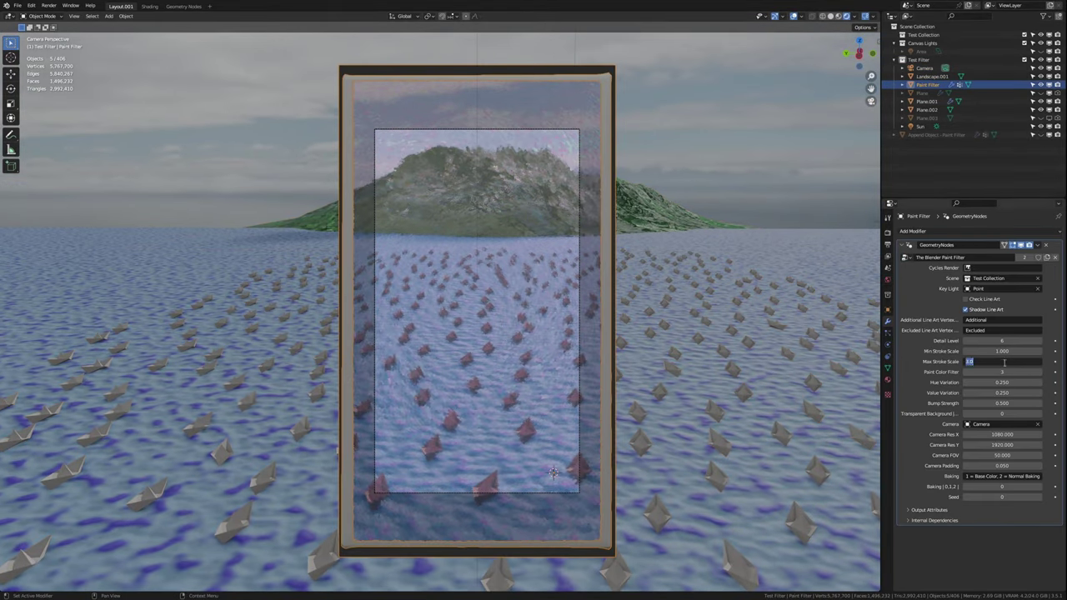
Set Max Stroke Scale to 1 and the render output folder to Rendered_Images
{"action": "key", "text": "Return"}
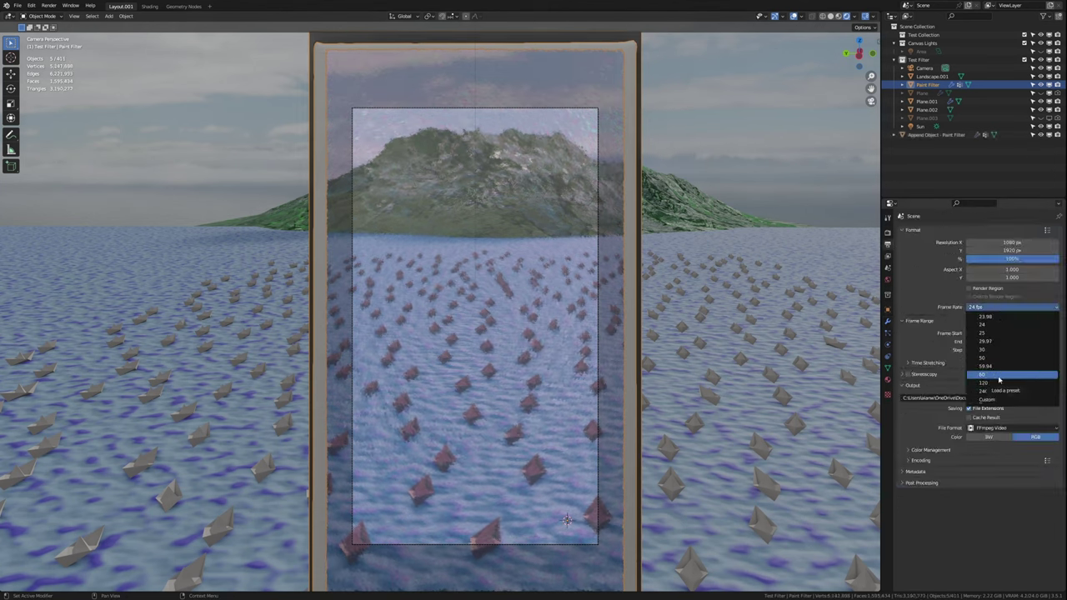
{"action": "left_click", "coordinate": [1054, 398]}
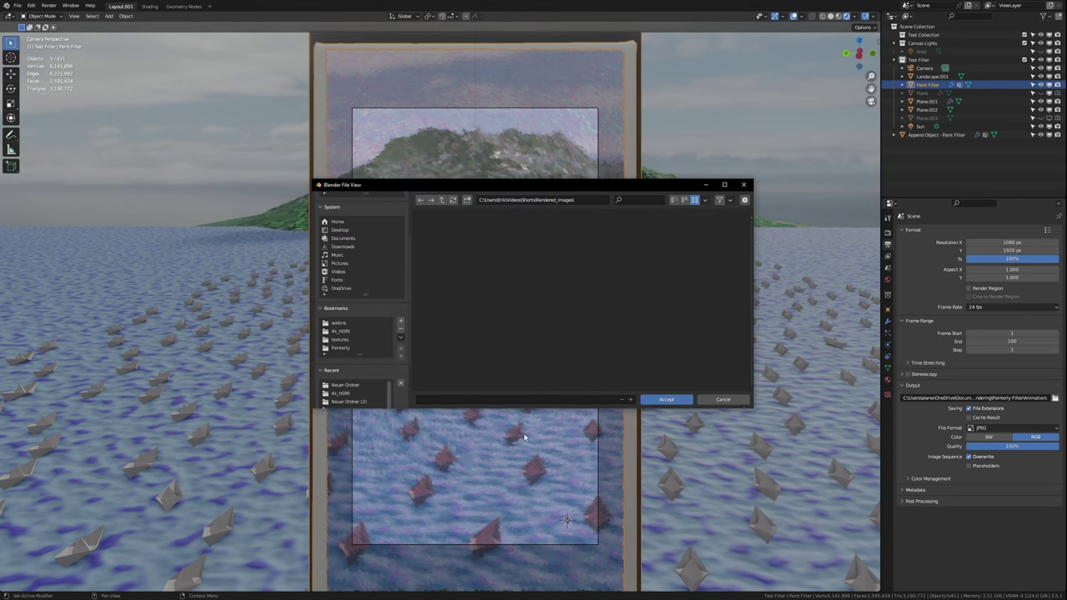
{"action": "type", "text": "Rendered_Images_"}
{"action": "key", "text": "Return"}
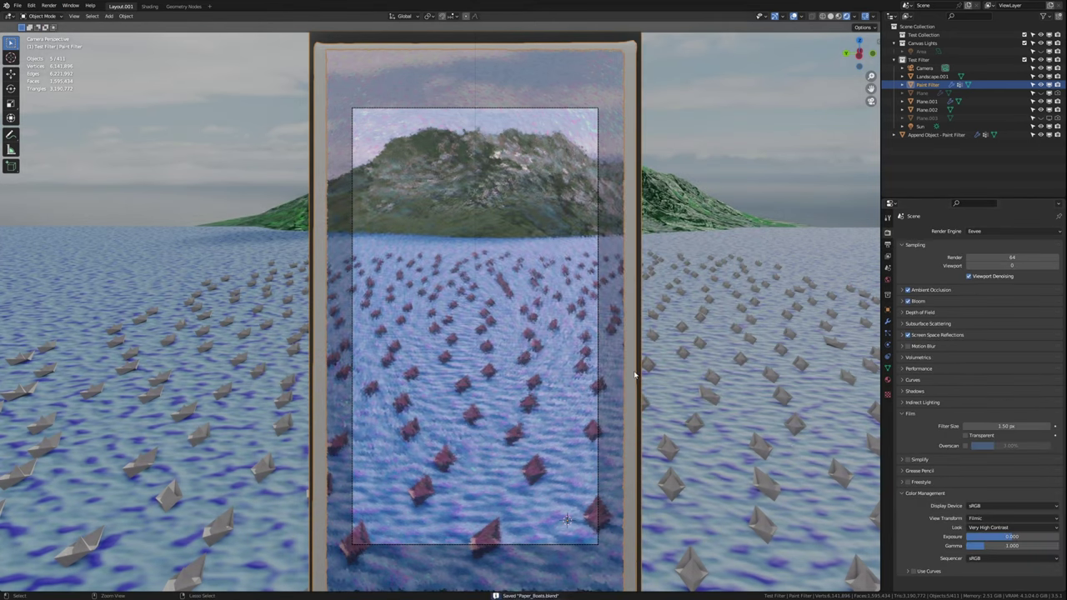